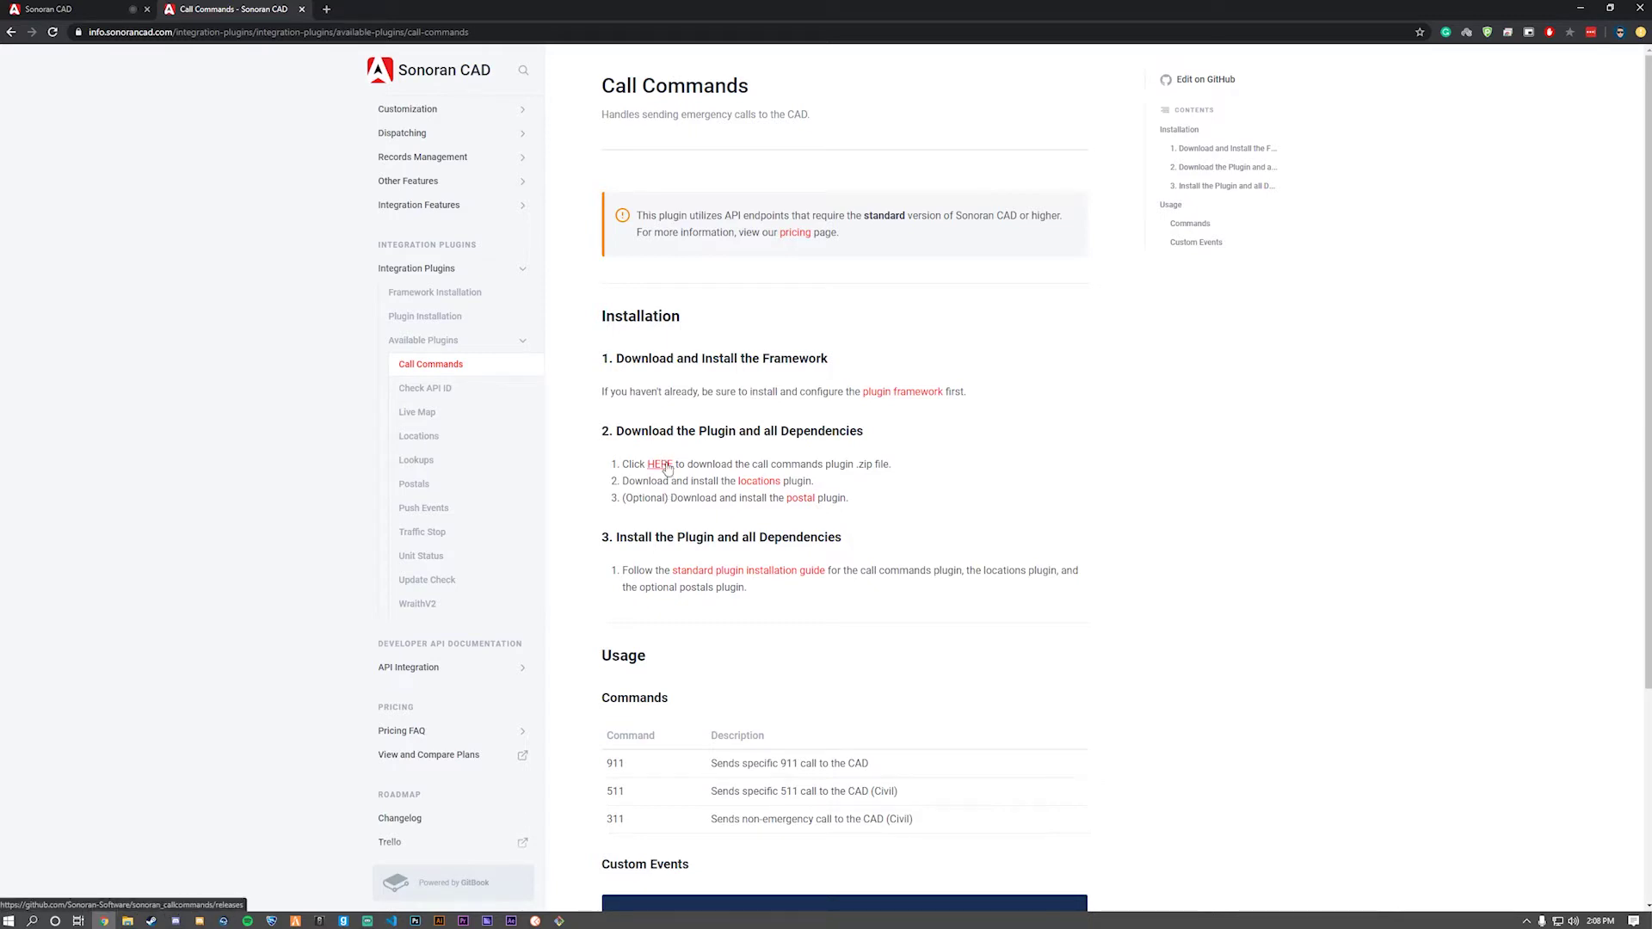
- Open the plugin's GitHub releases link in a new tab and download Source code (zip)
right_click(668, 469)
click(676, 479)
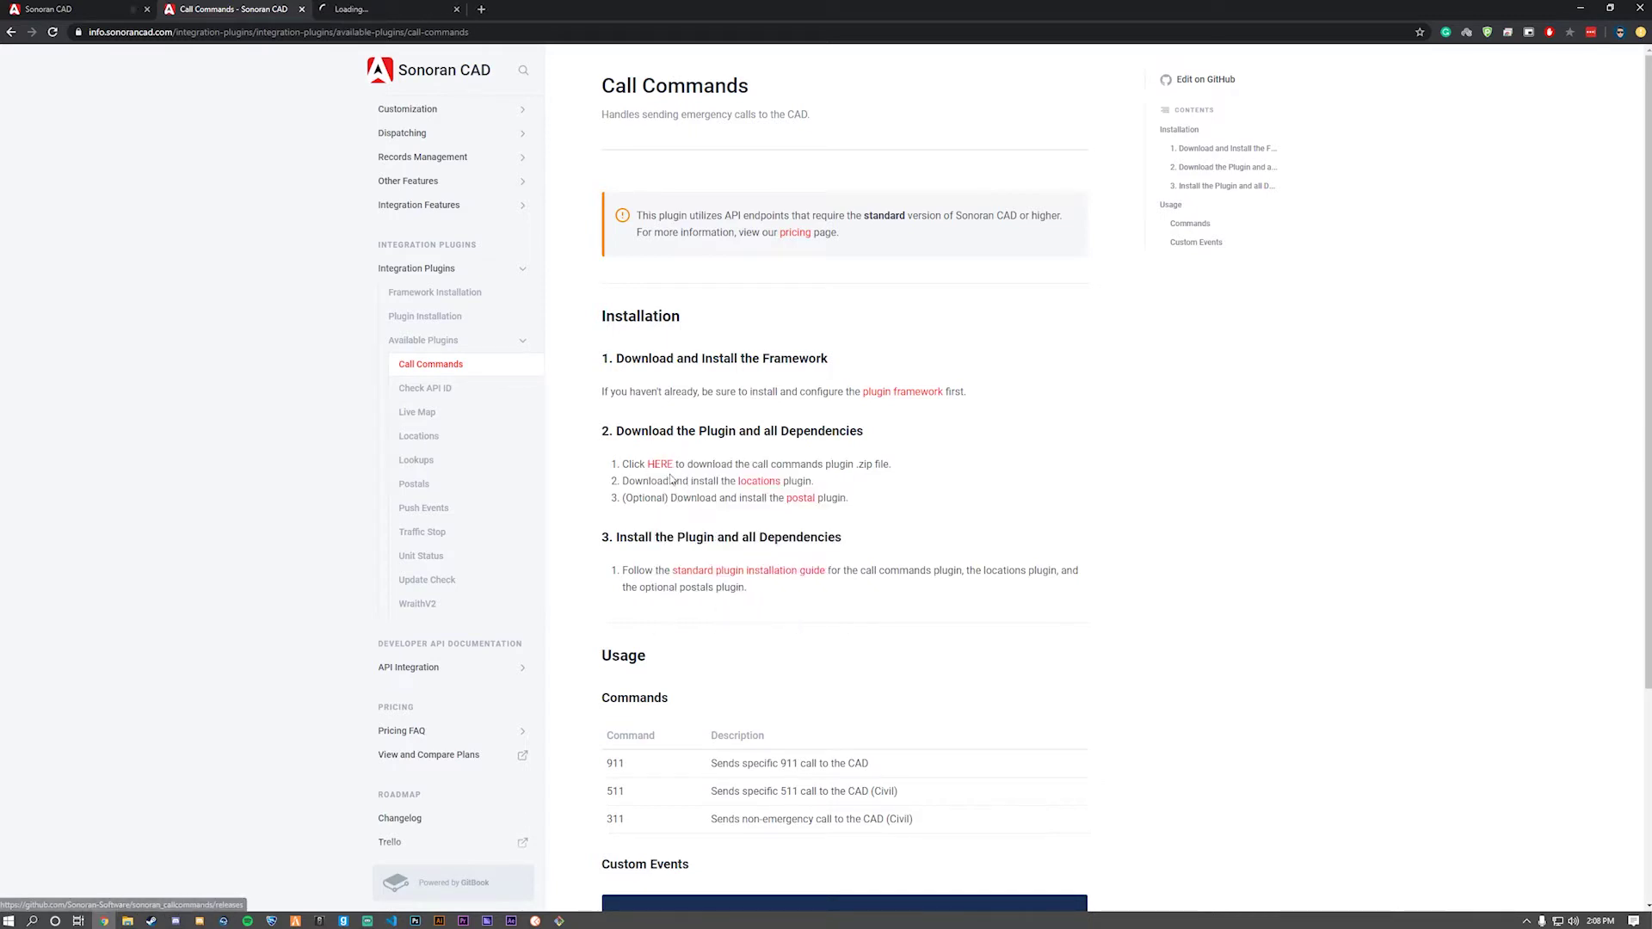
click(430, 9)
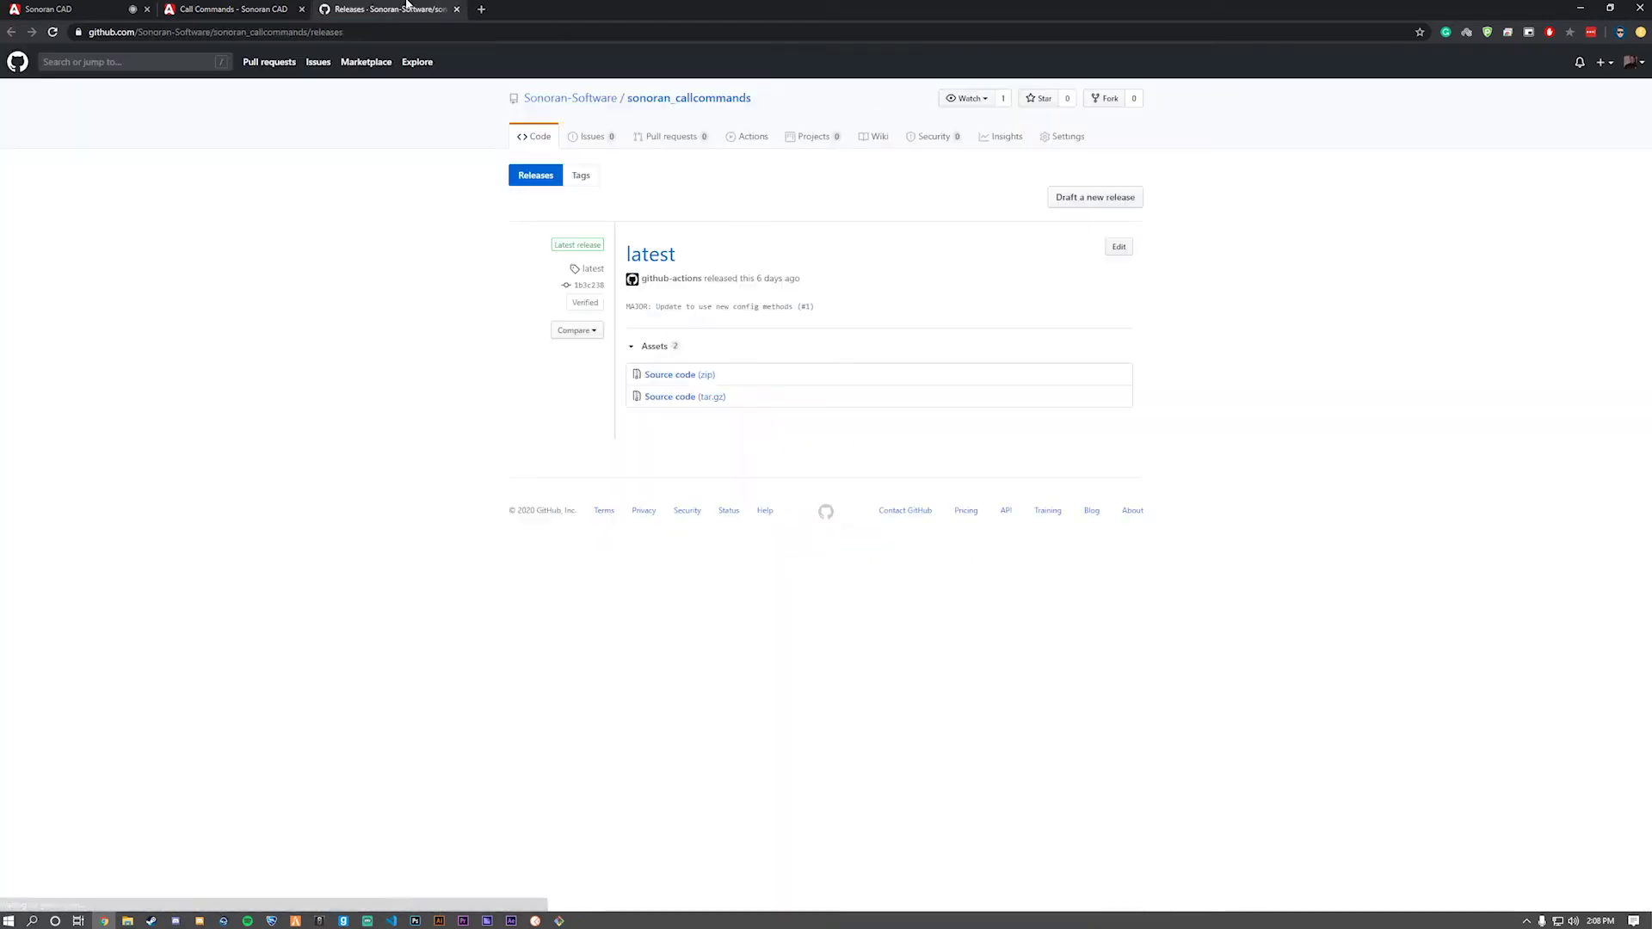
click(654, 375)
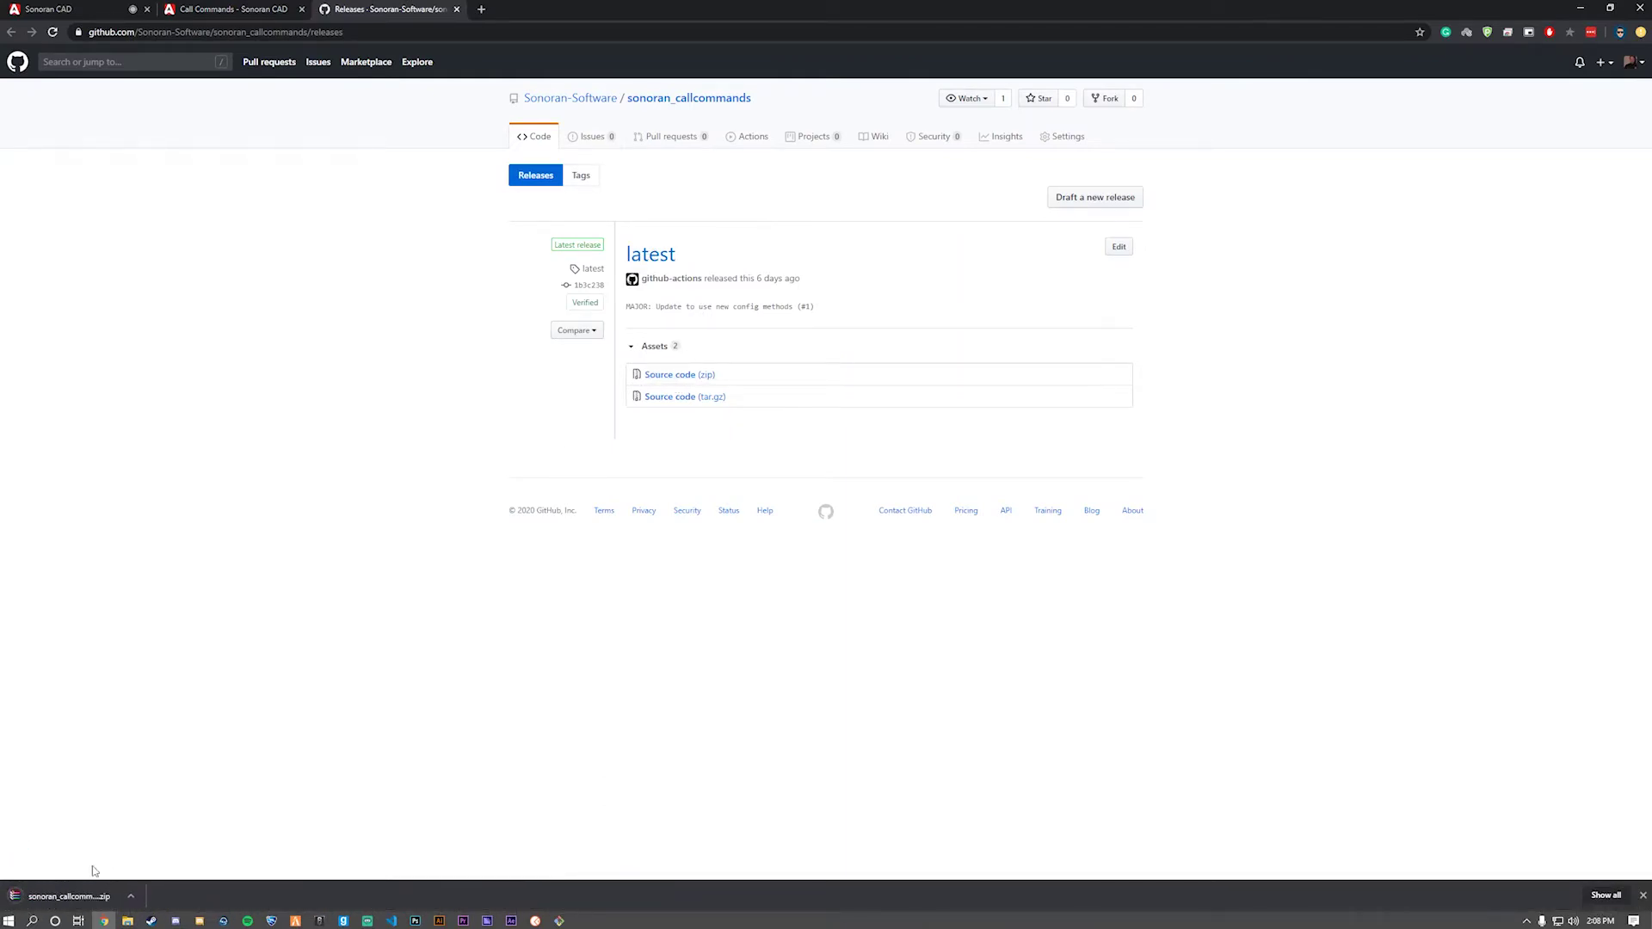
- Open the downloaded zip and browse Explorer to server-data\resources\[sonoran]\sonorancad\plugins
click(69, 896)
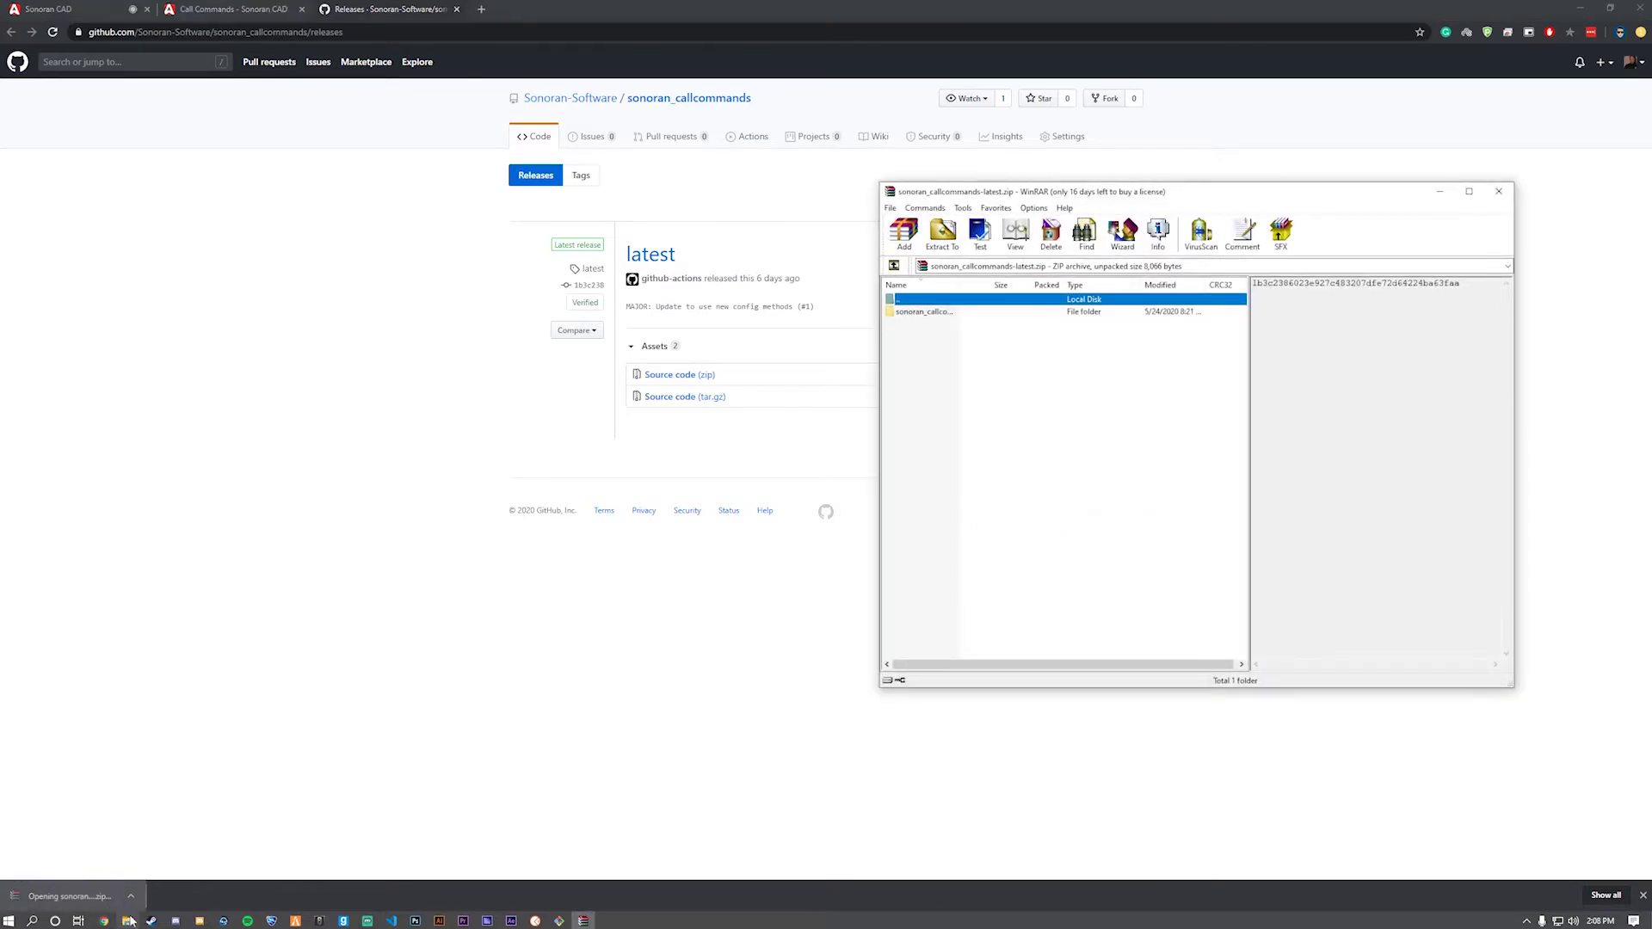
click(129, 921)
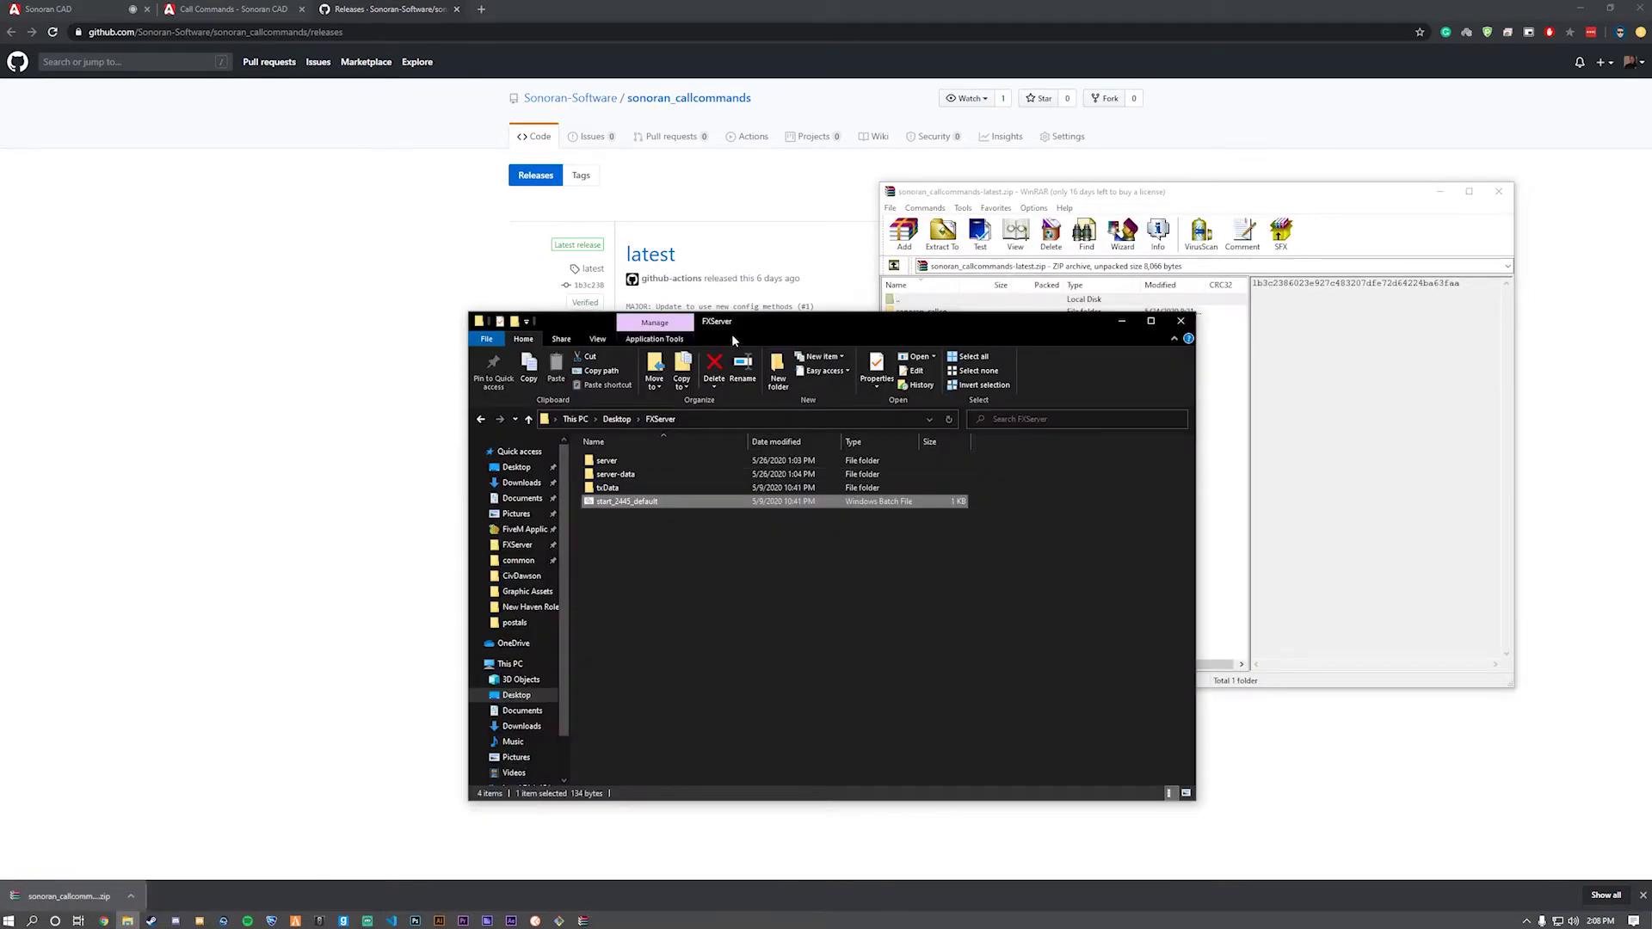
drag(731, 334, 364, 198)
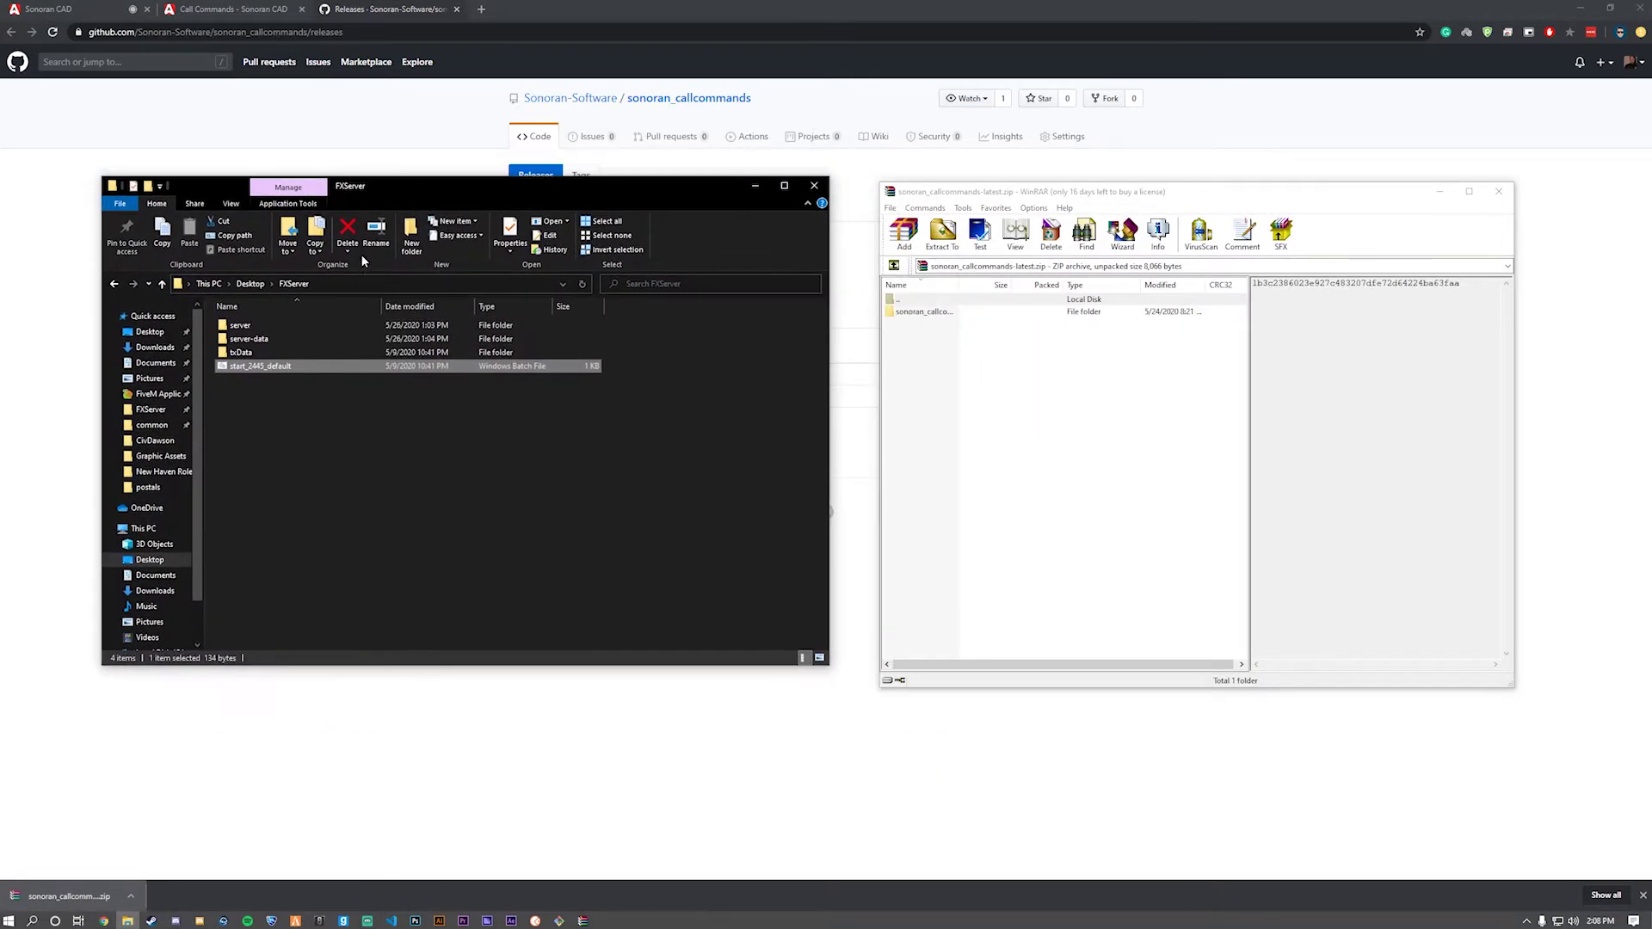
double_click(281, 339)
double_click(277, 352)
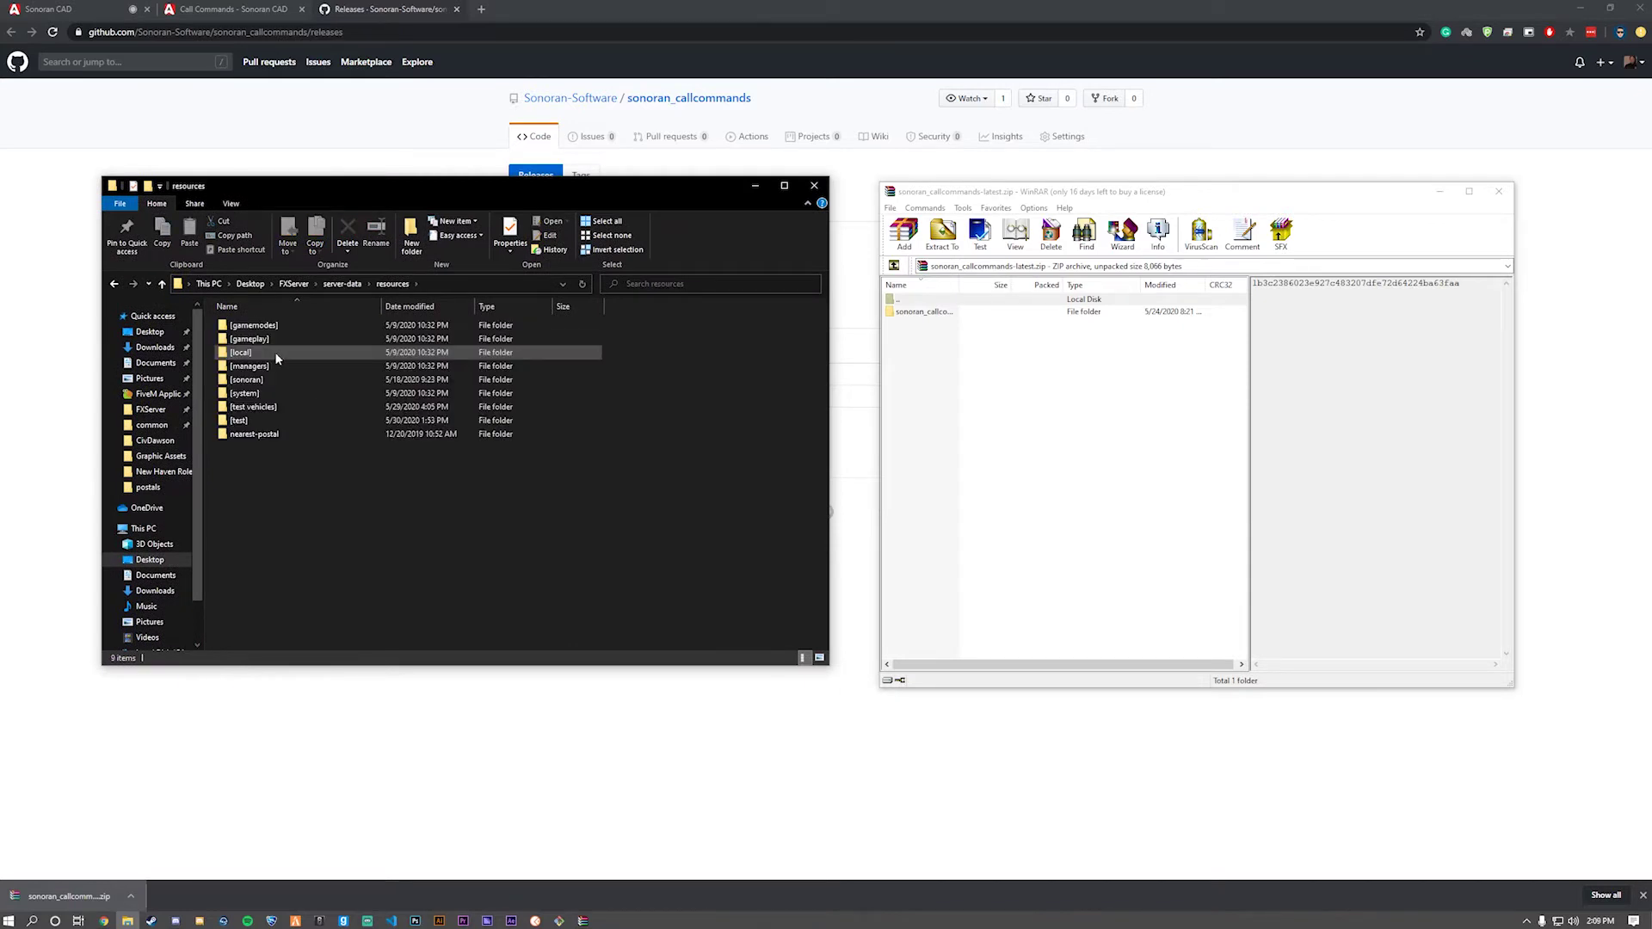
double_click(266, 381)
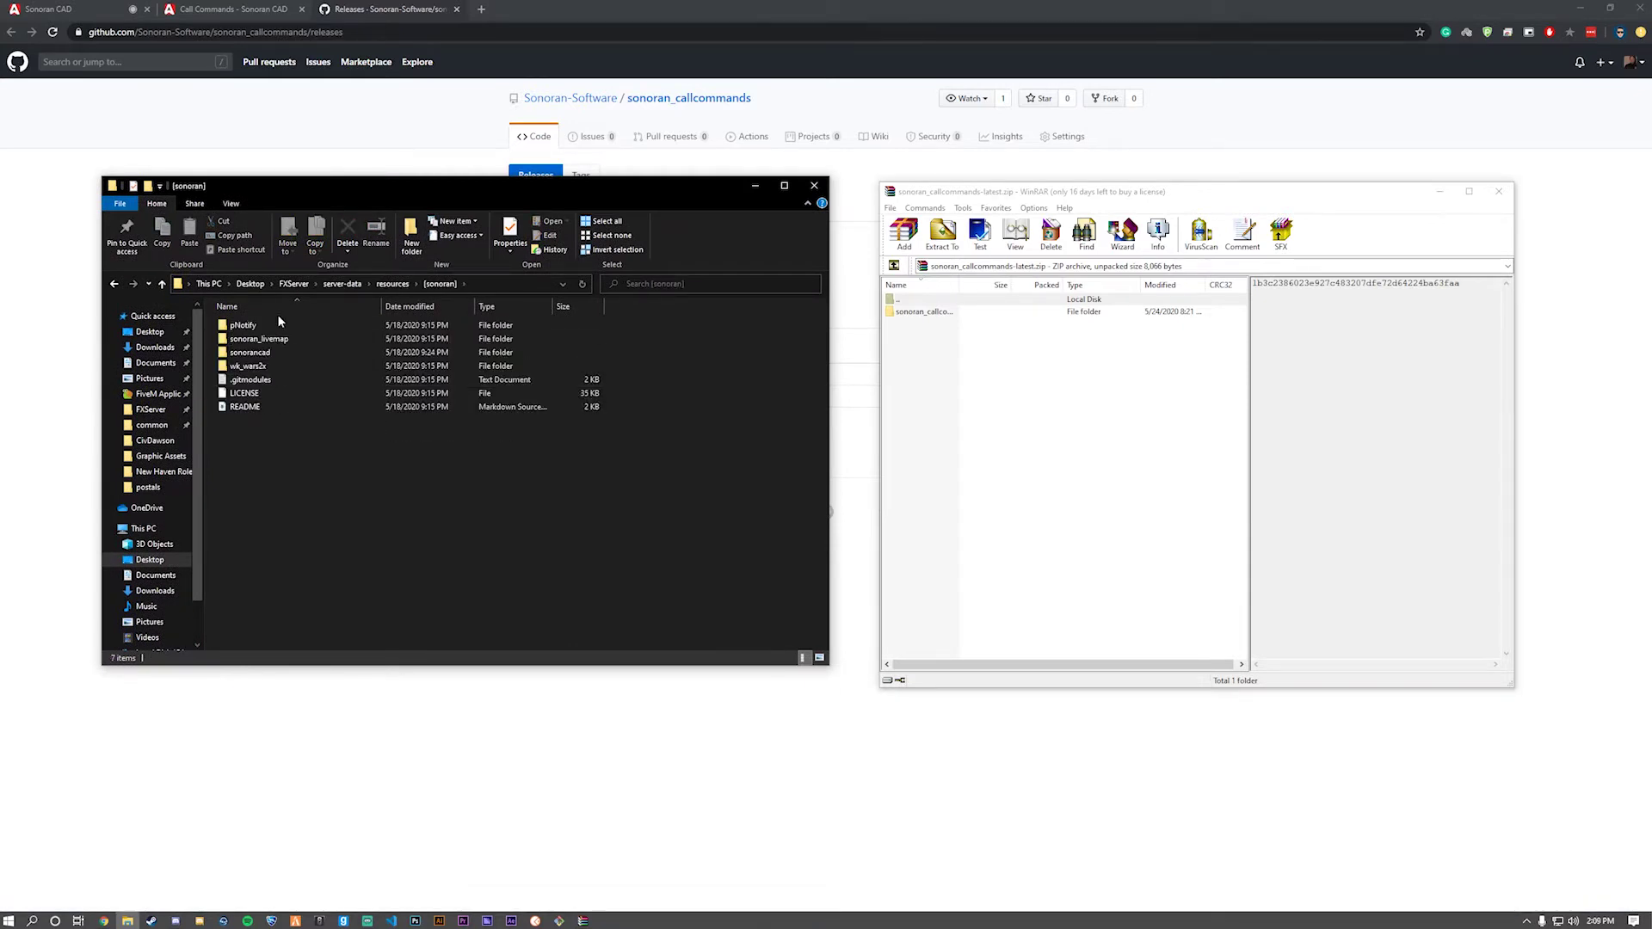
double_click(282, 353)
double_click(272, 334)
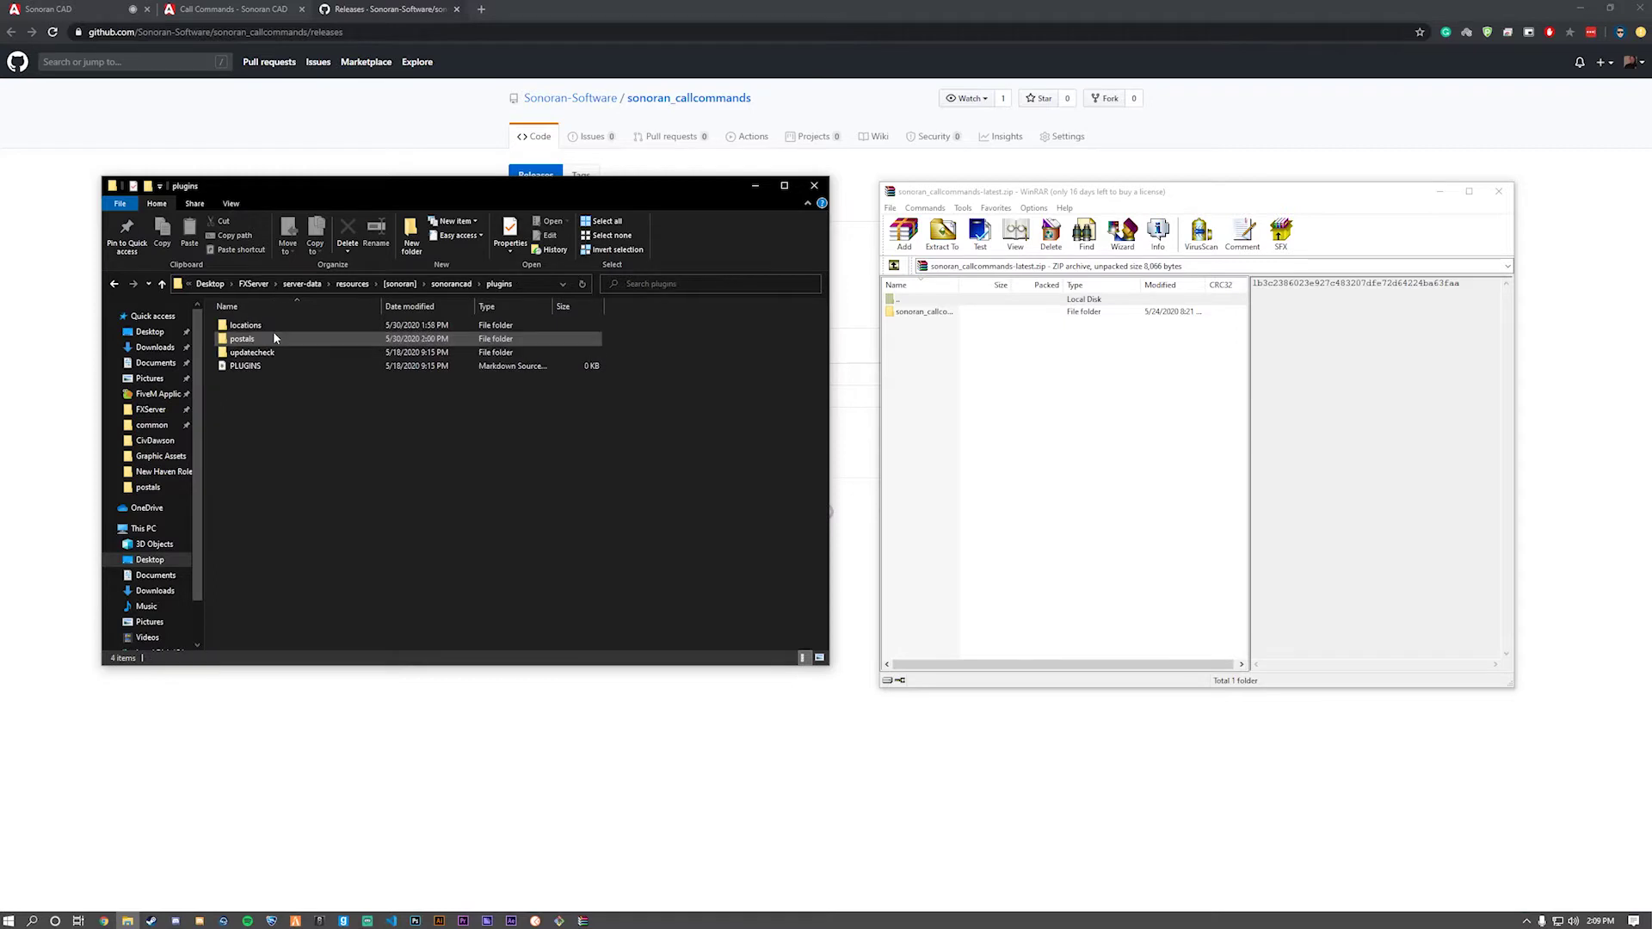
- Drag the callcommands folder from the archive into the plugins folder and close WinRAR
click(1044, 409)
double_click(930, 312)
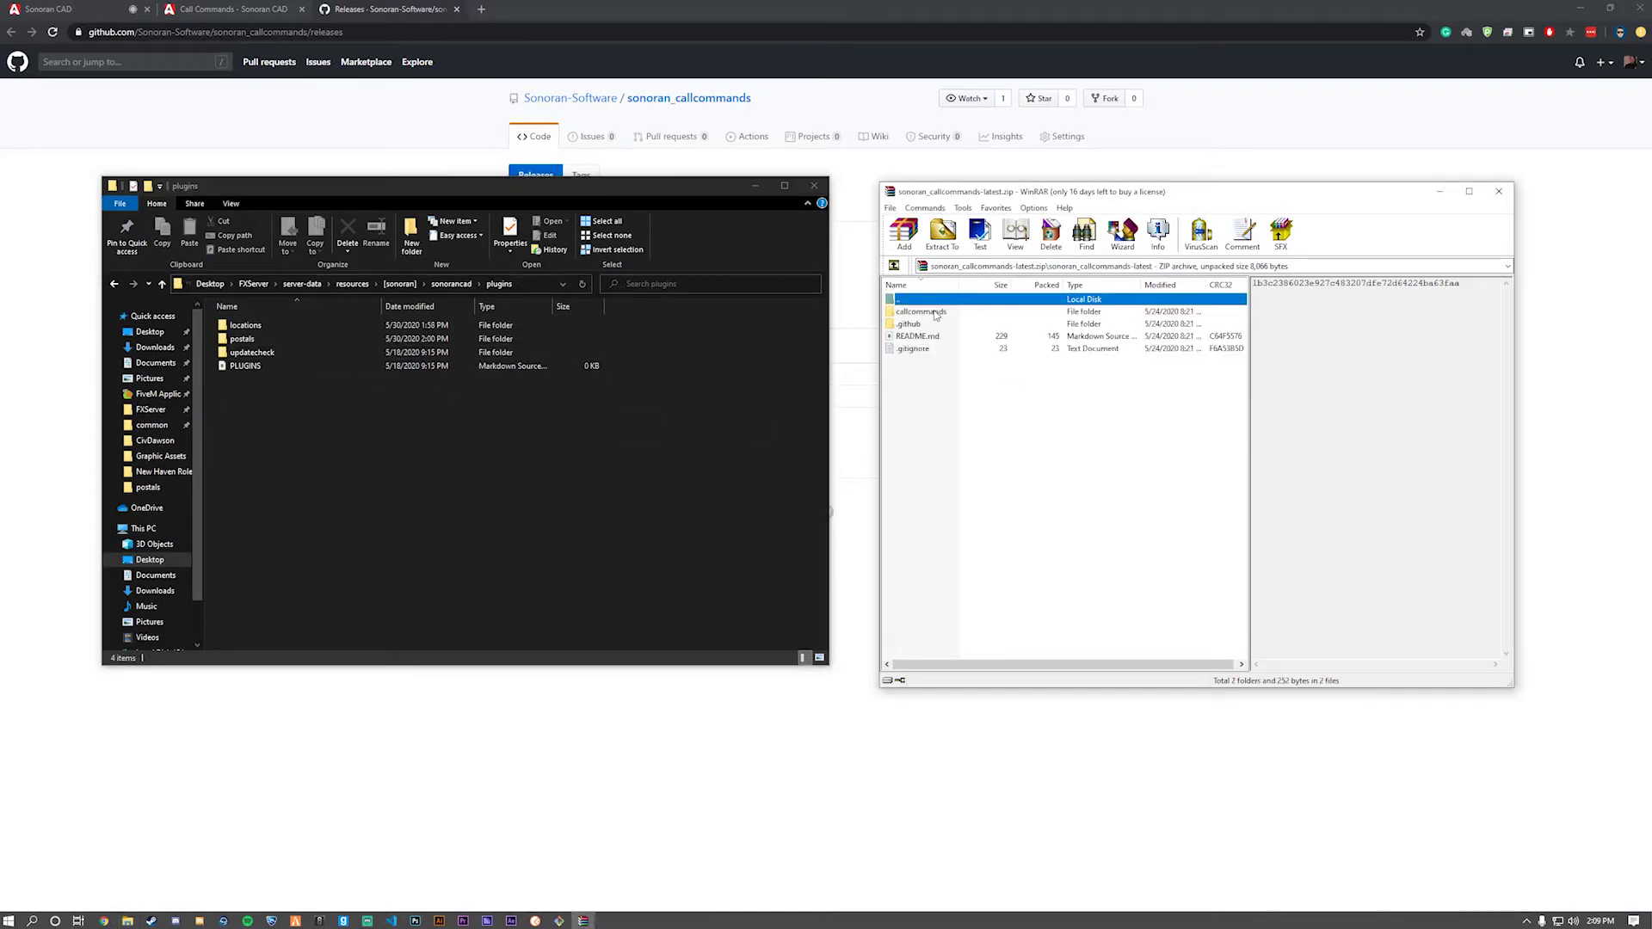
click(937, 315)
drag(987, 319, 455, 431)
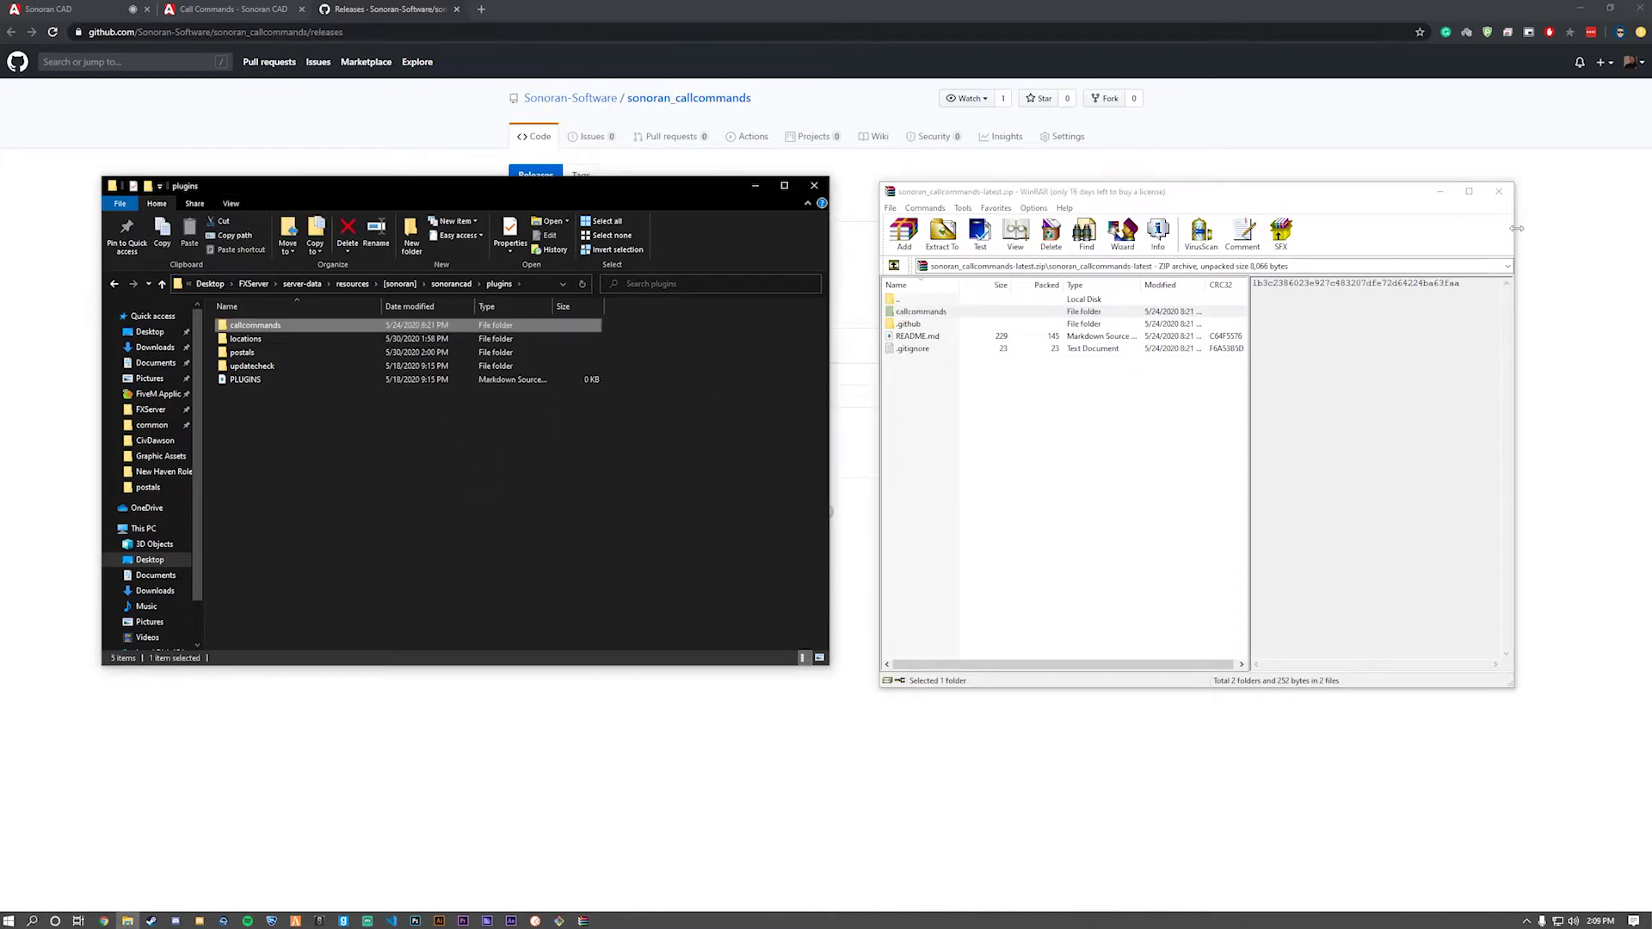
click(1498, 191)
click(247, 340)
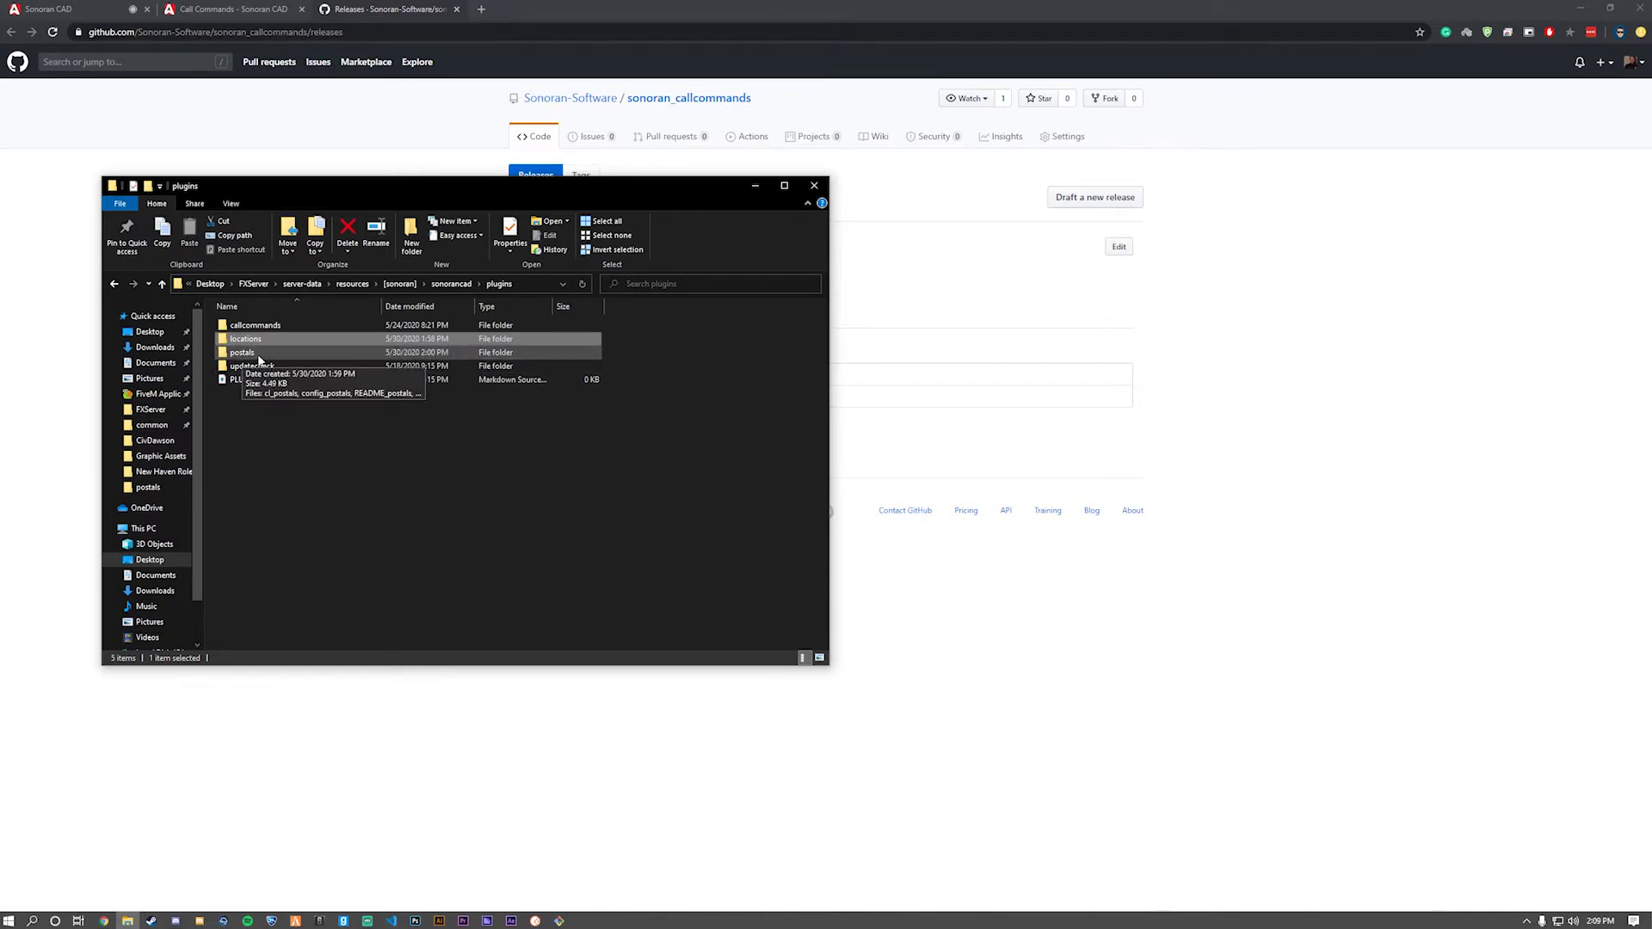
- Strip the CHANGEME prefix so the callcommands config file is named config_callcommands
double_click(323, 326)
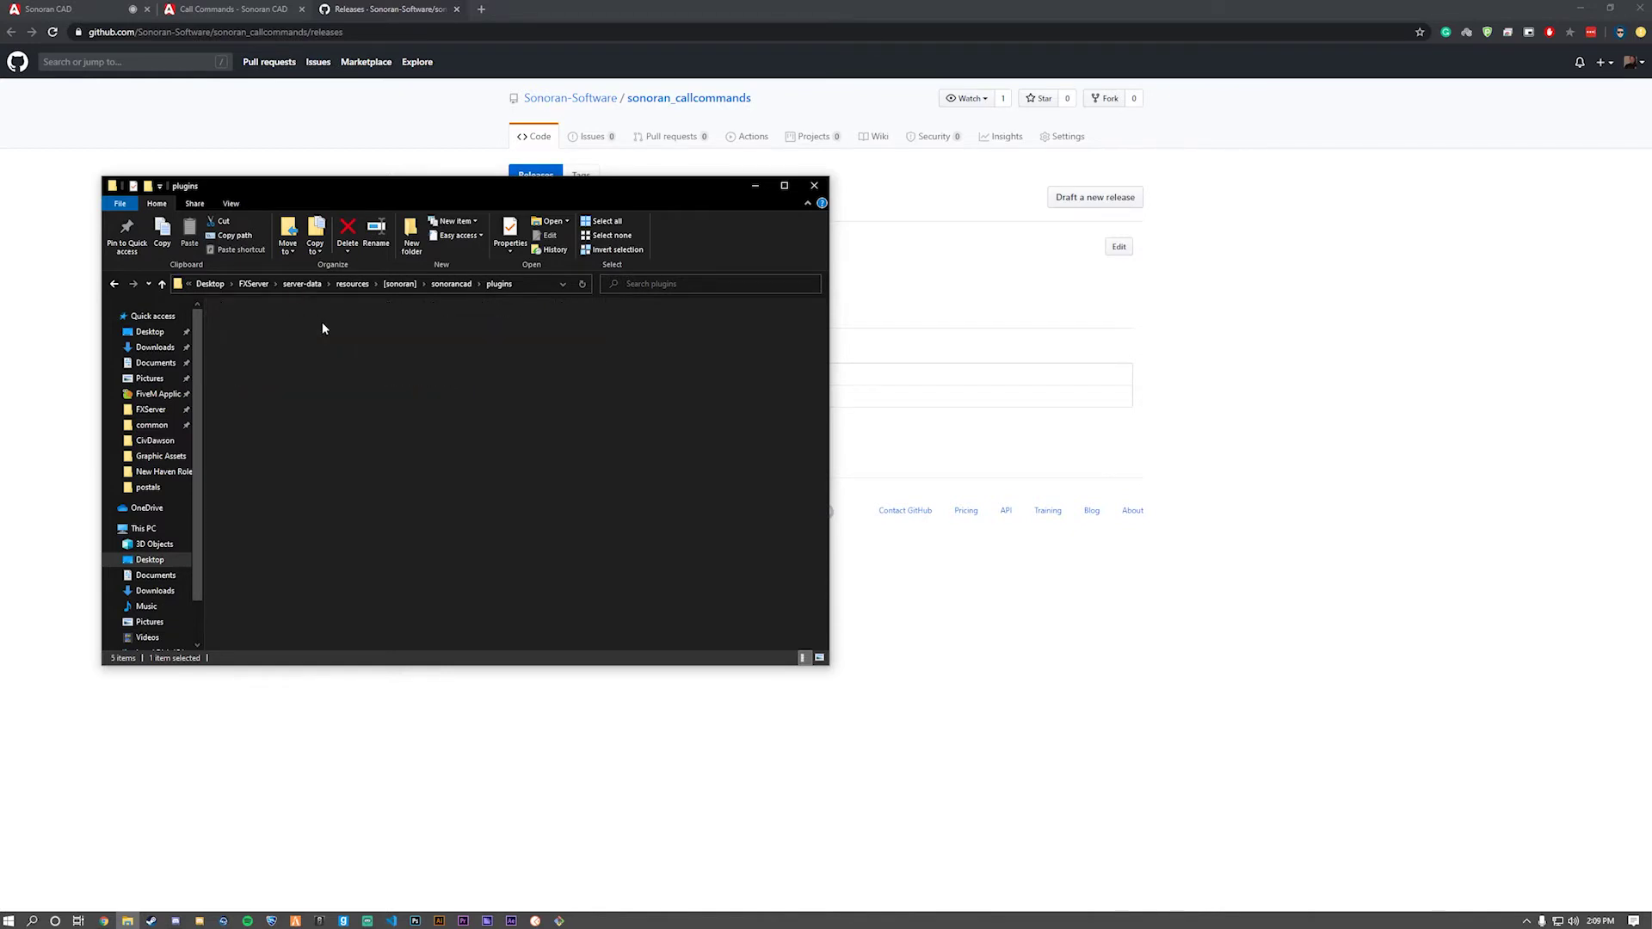
drag(437, 178, 869, 168)
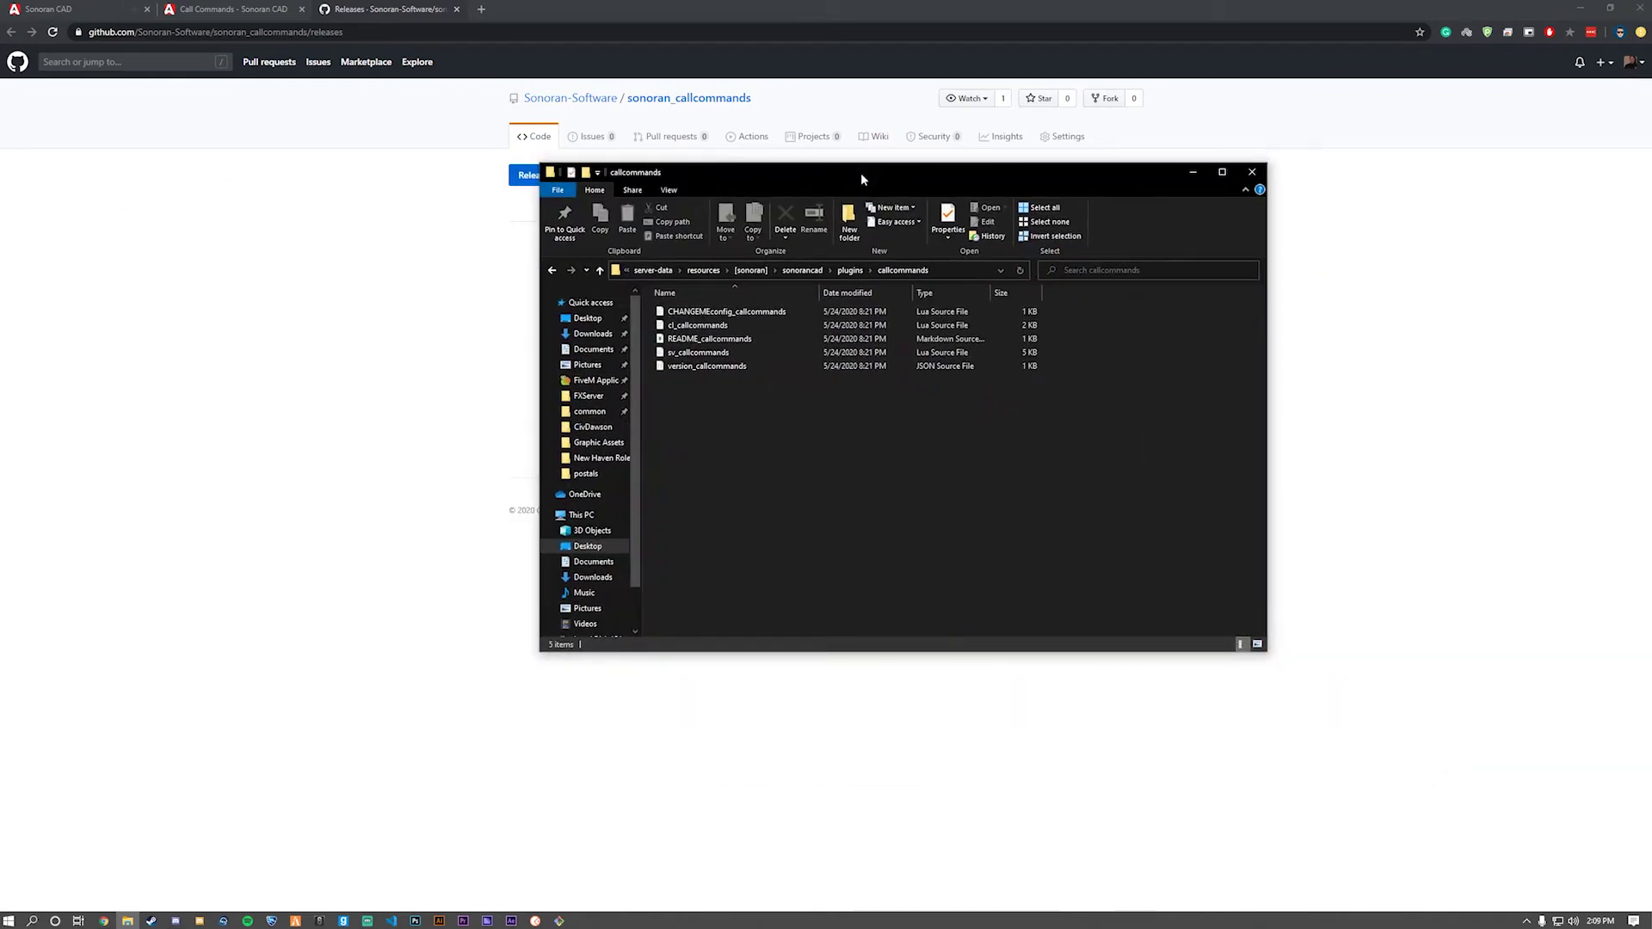
click(732, 311)
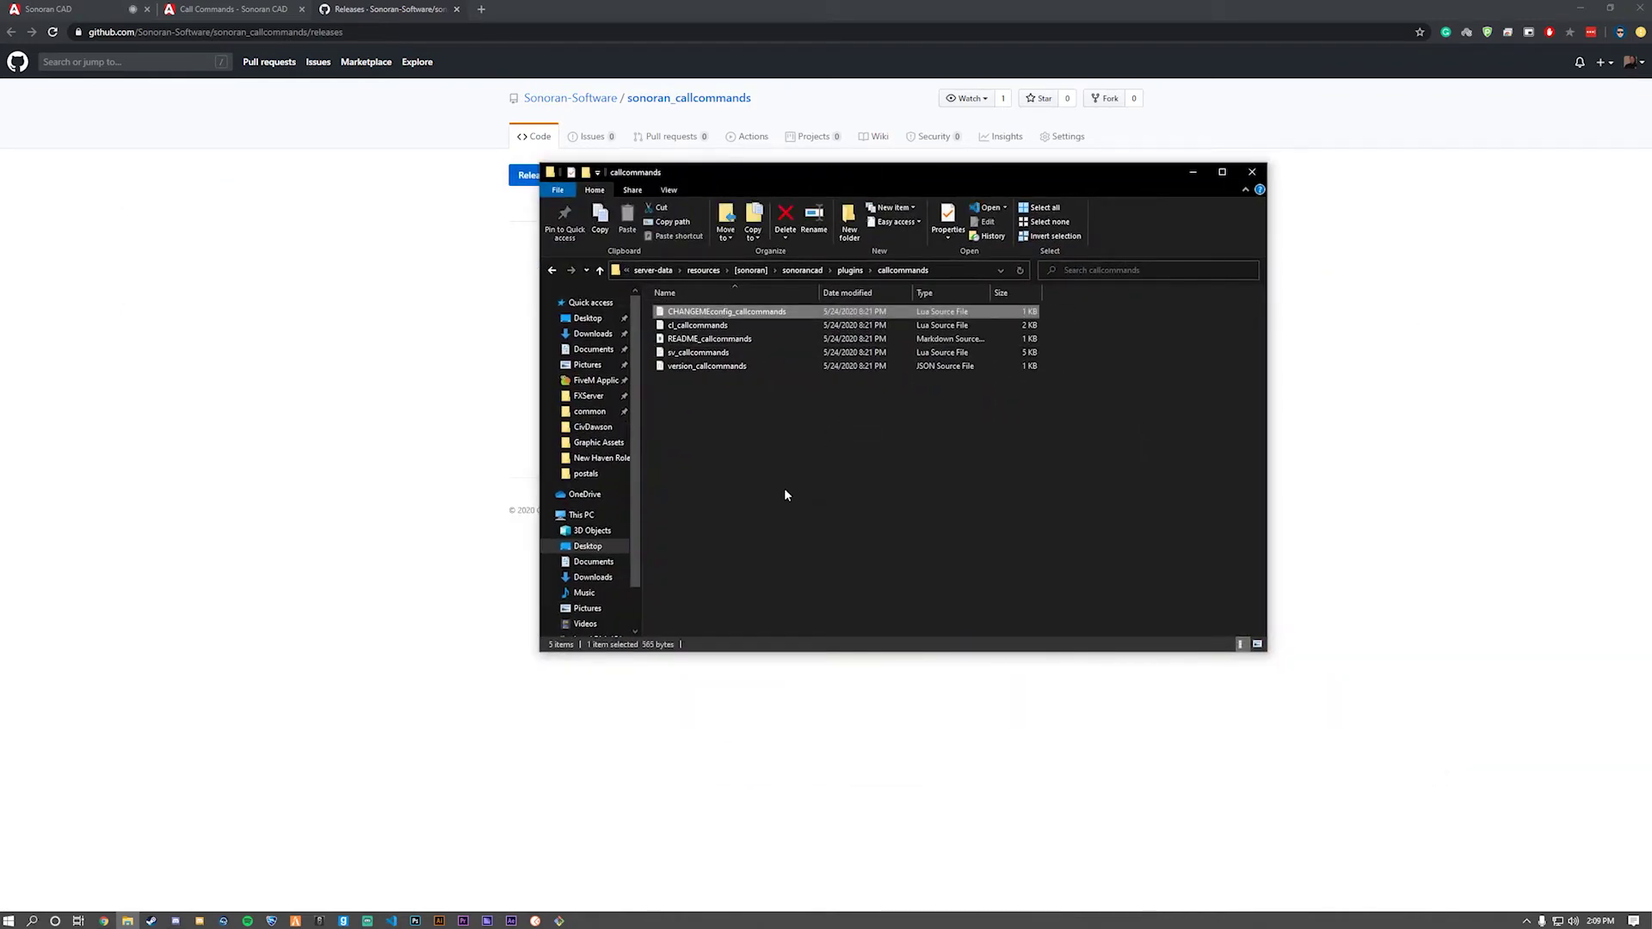
key(F2)
key(Home)
key(Delete)
key(Delete)
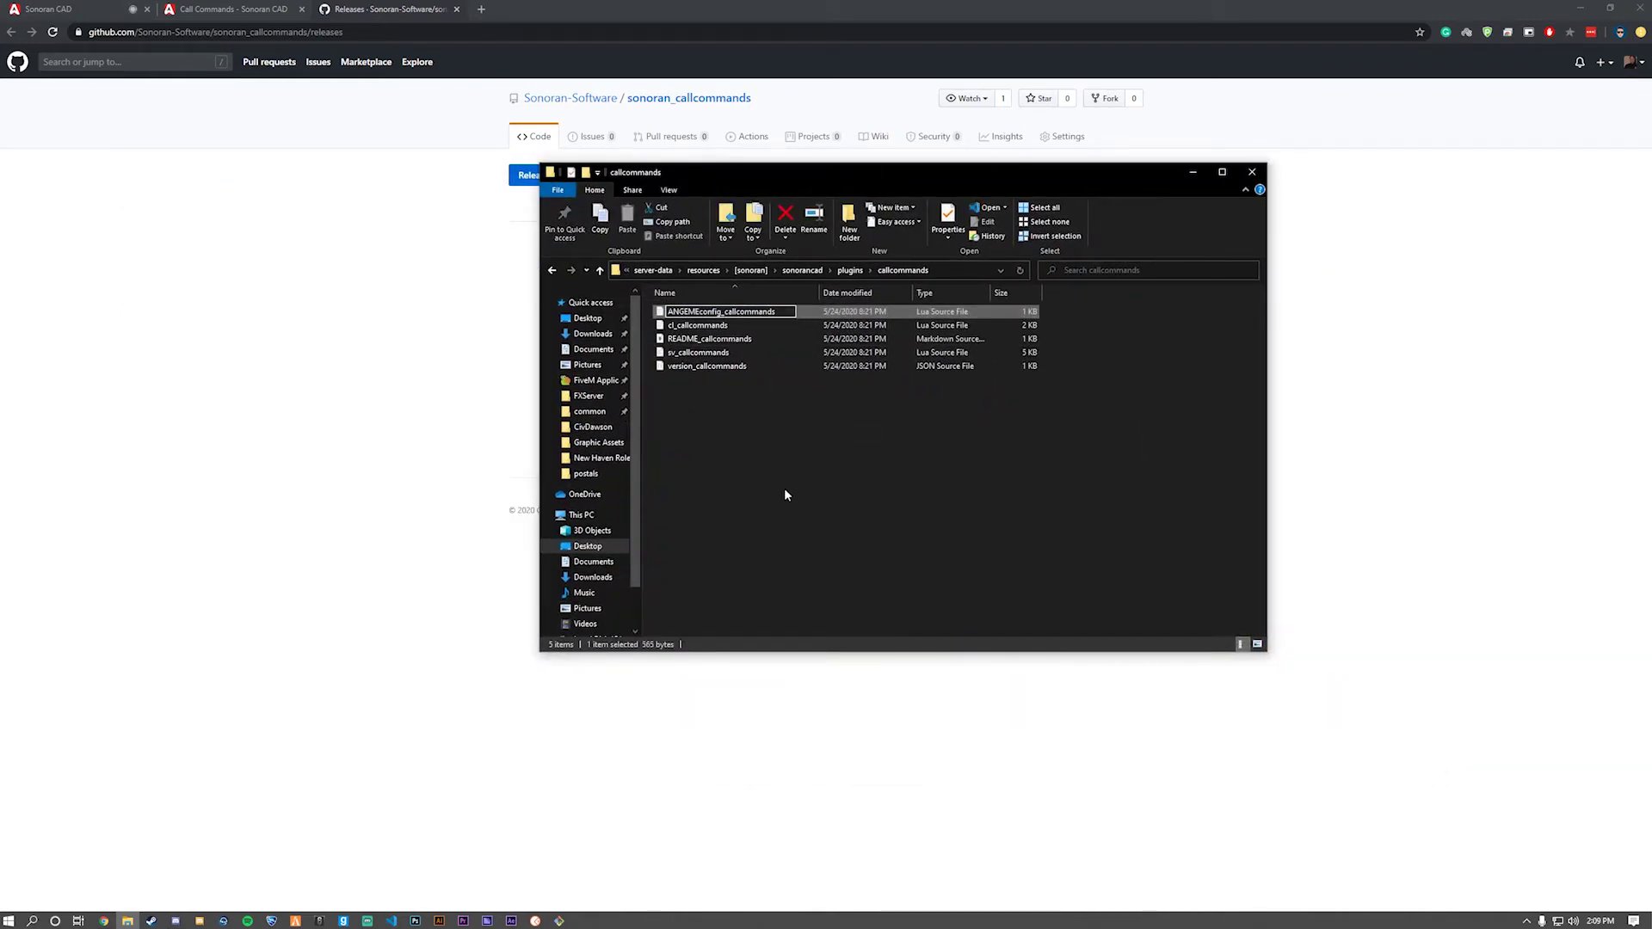
key(Delete)
key(Delete)
key(Delete)
key(Delete)
key(Delete)
key(Delete)
key(Return)
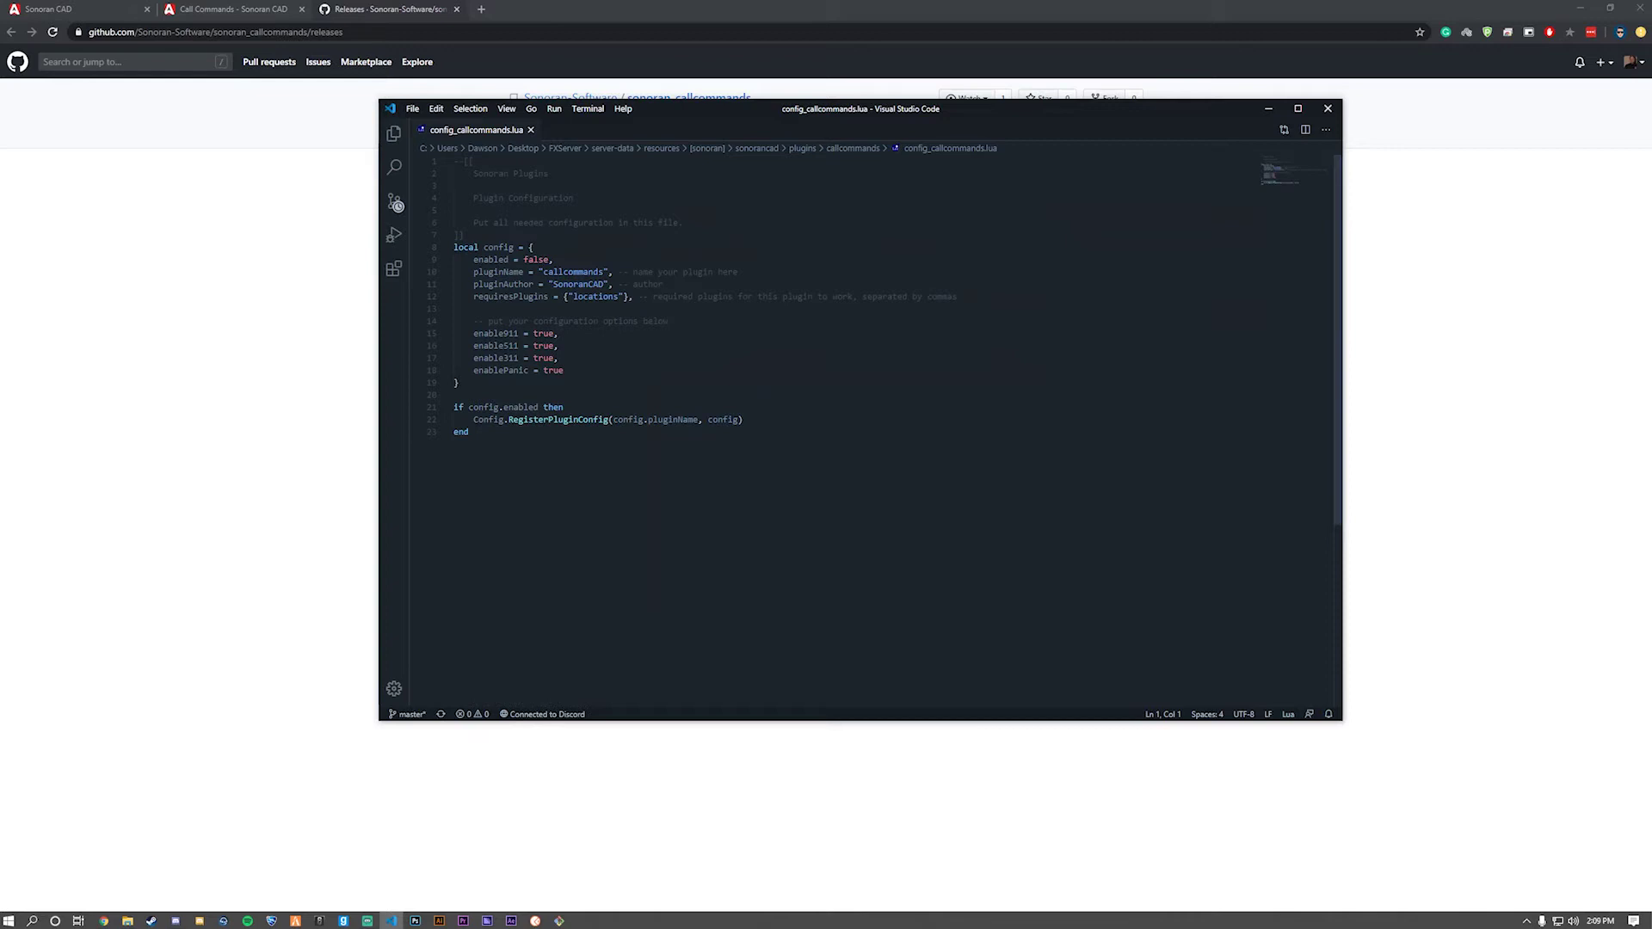
- Set enabled to true in config_callcommands.lua, then close VS Code and the folder window
double_click(537, 259)
text(true)
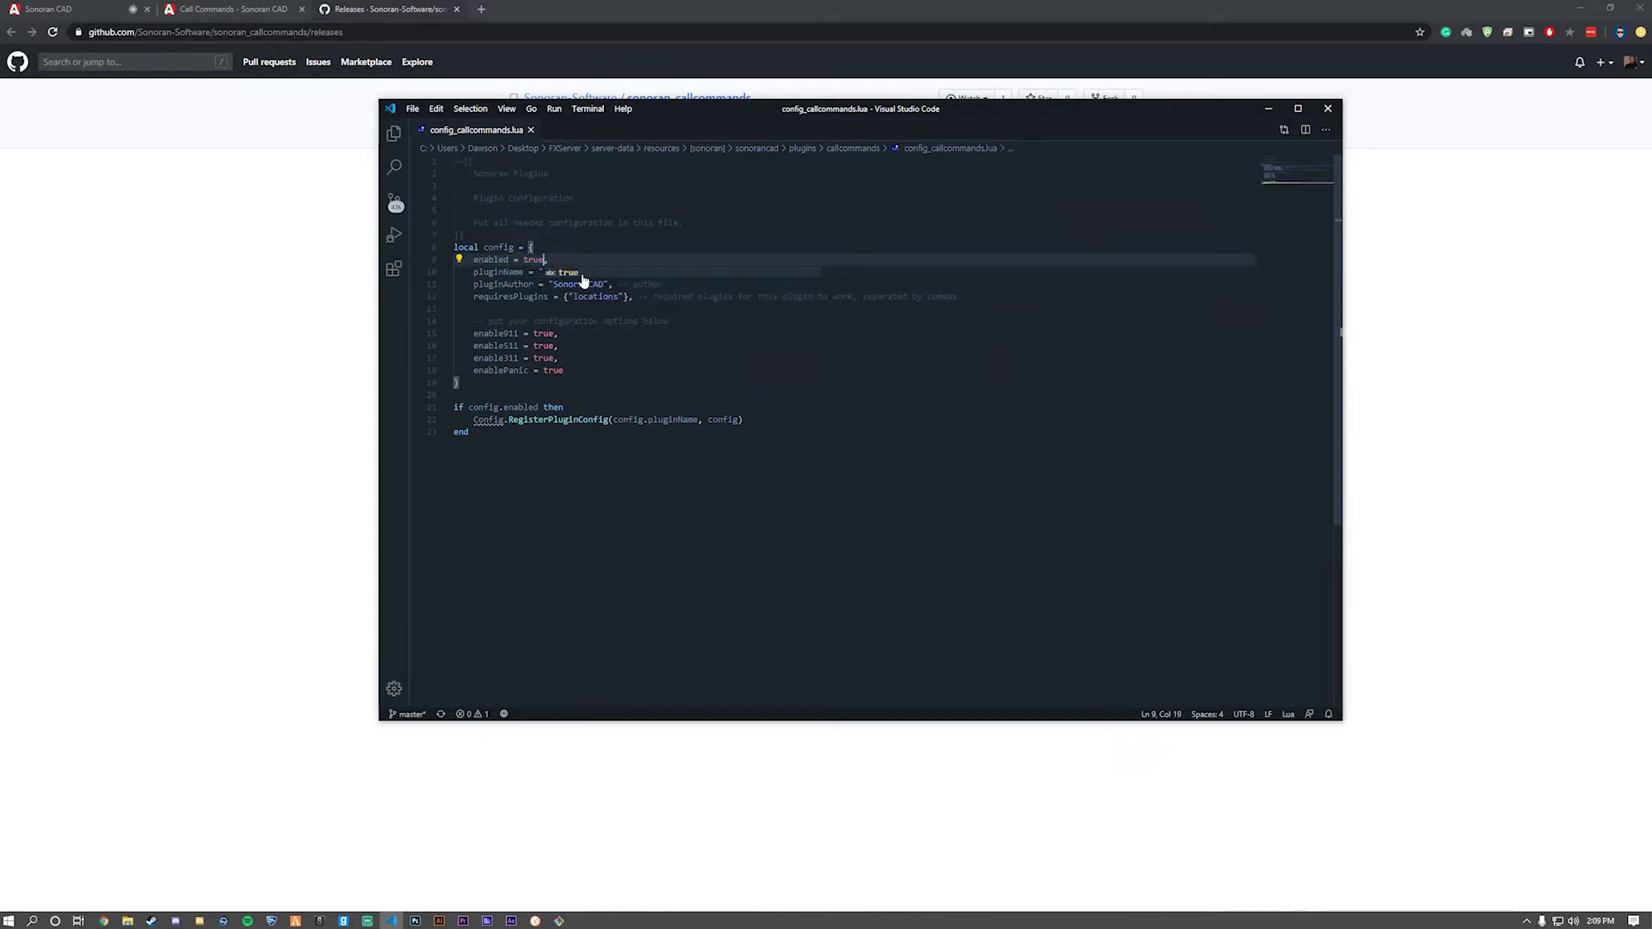
click(564, 370)
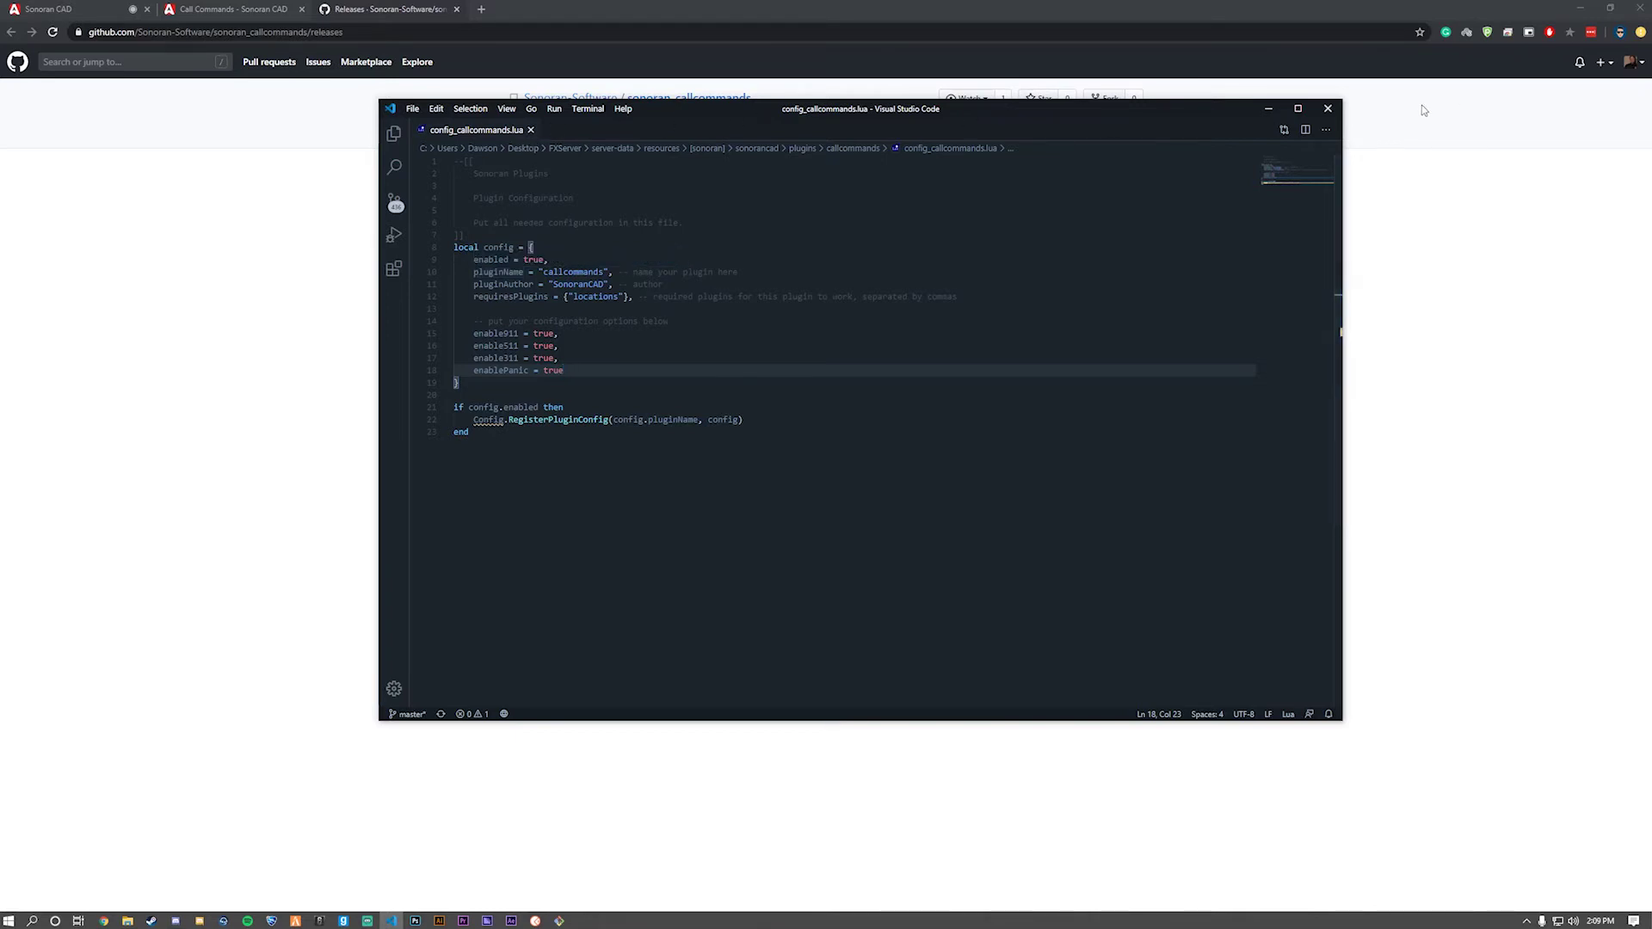
click(1326, 109)
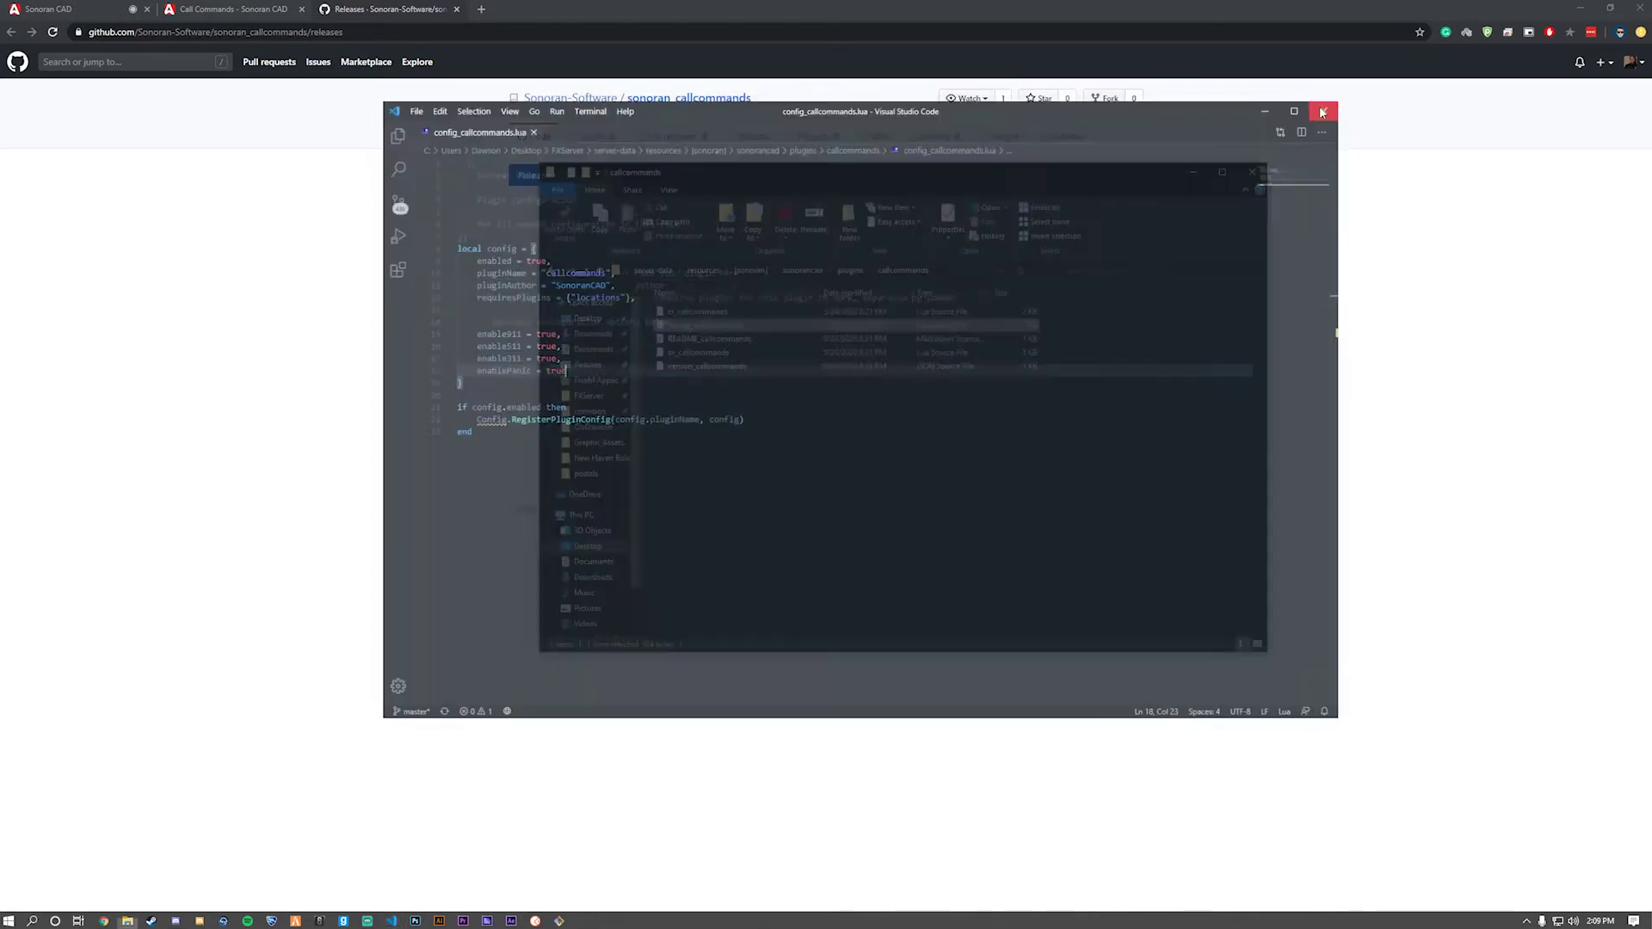
click(354, 154)
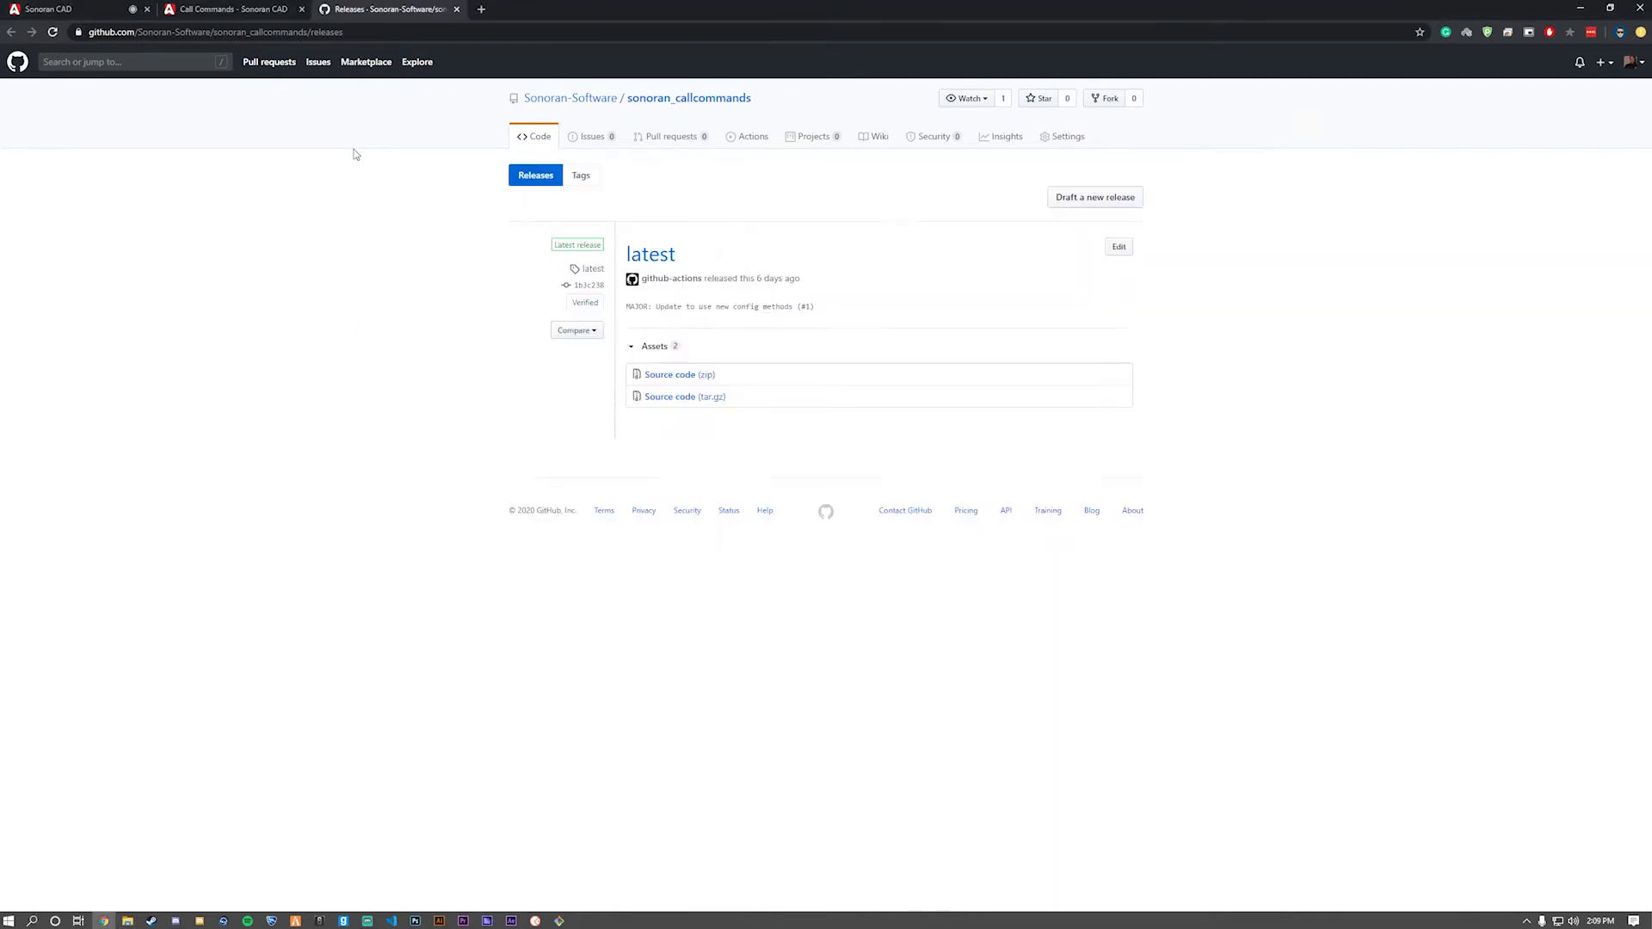
- Close the GitHub tab, scroll the call commands docs, and reopen config_callcommands.lua
click(456, 9)
scroll(827, 468, down, 2)
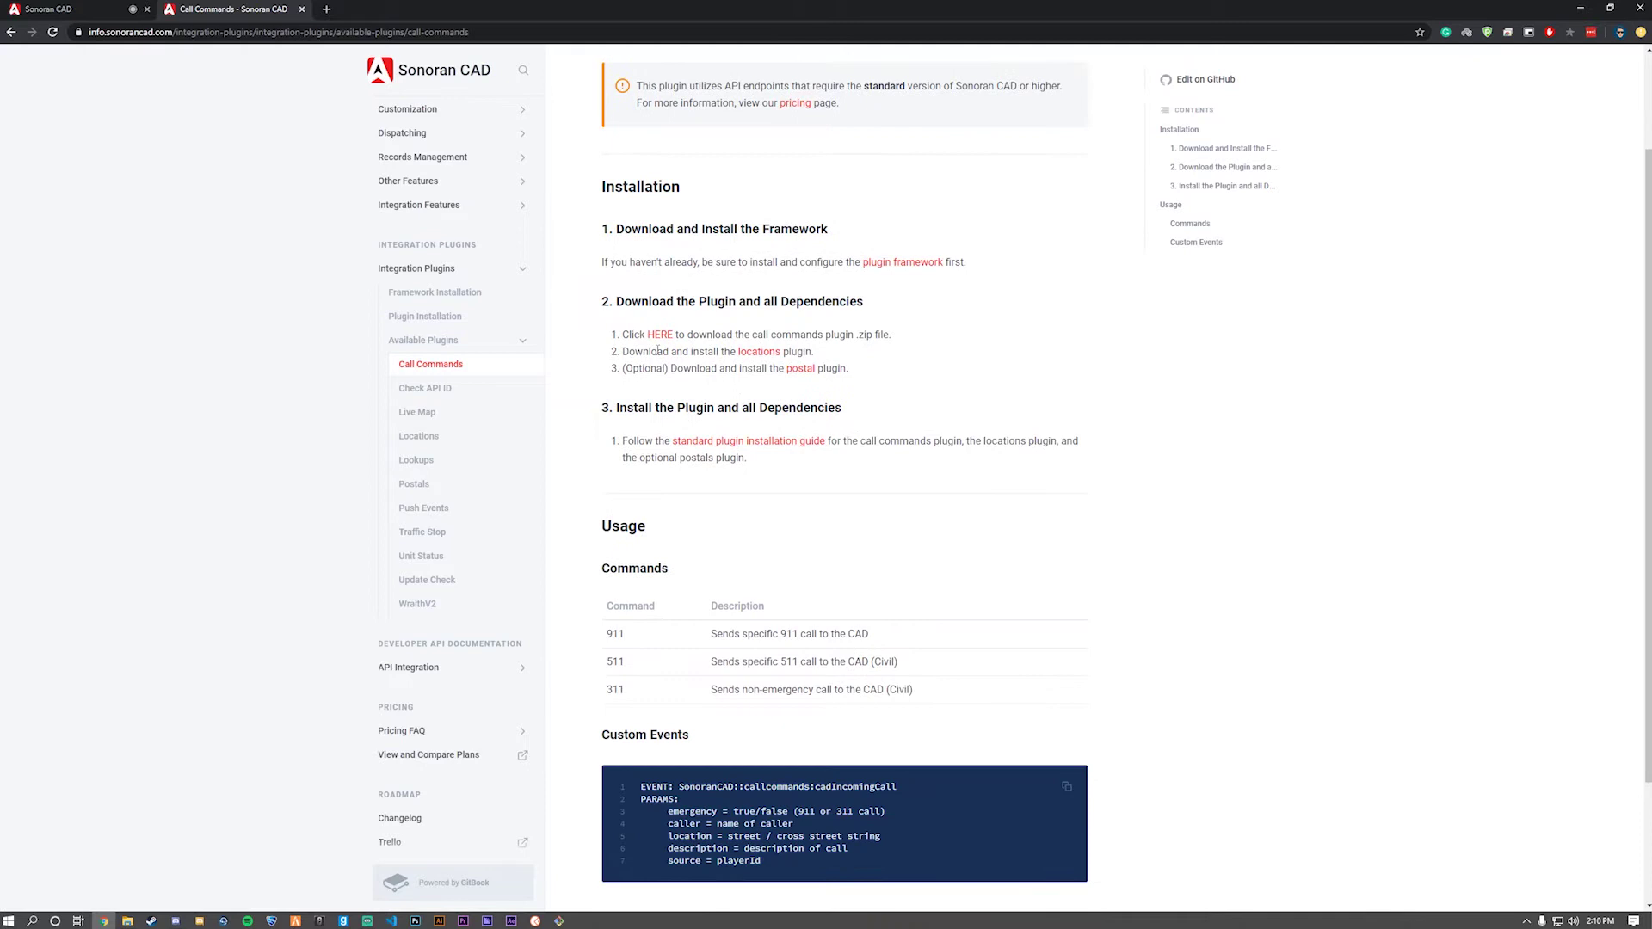
scroll(855, 363, down, 2)
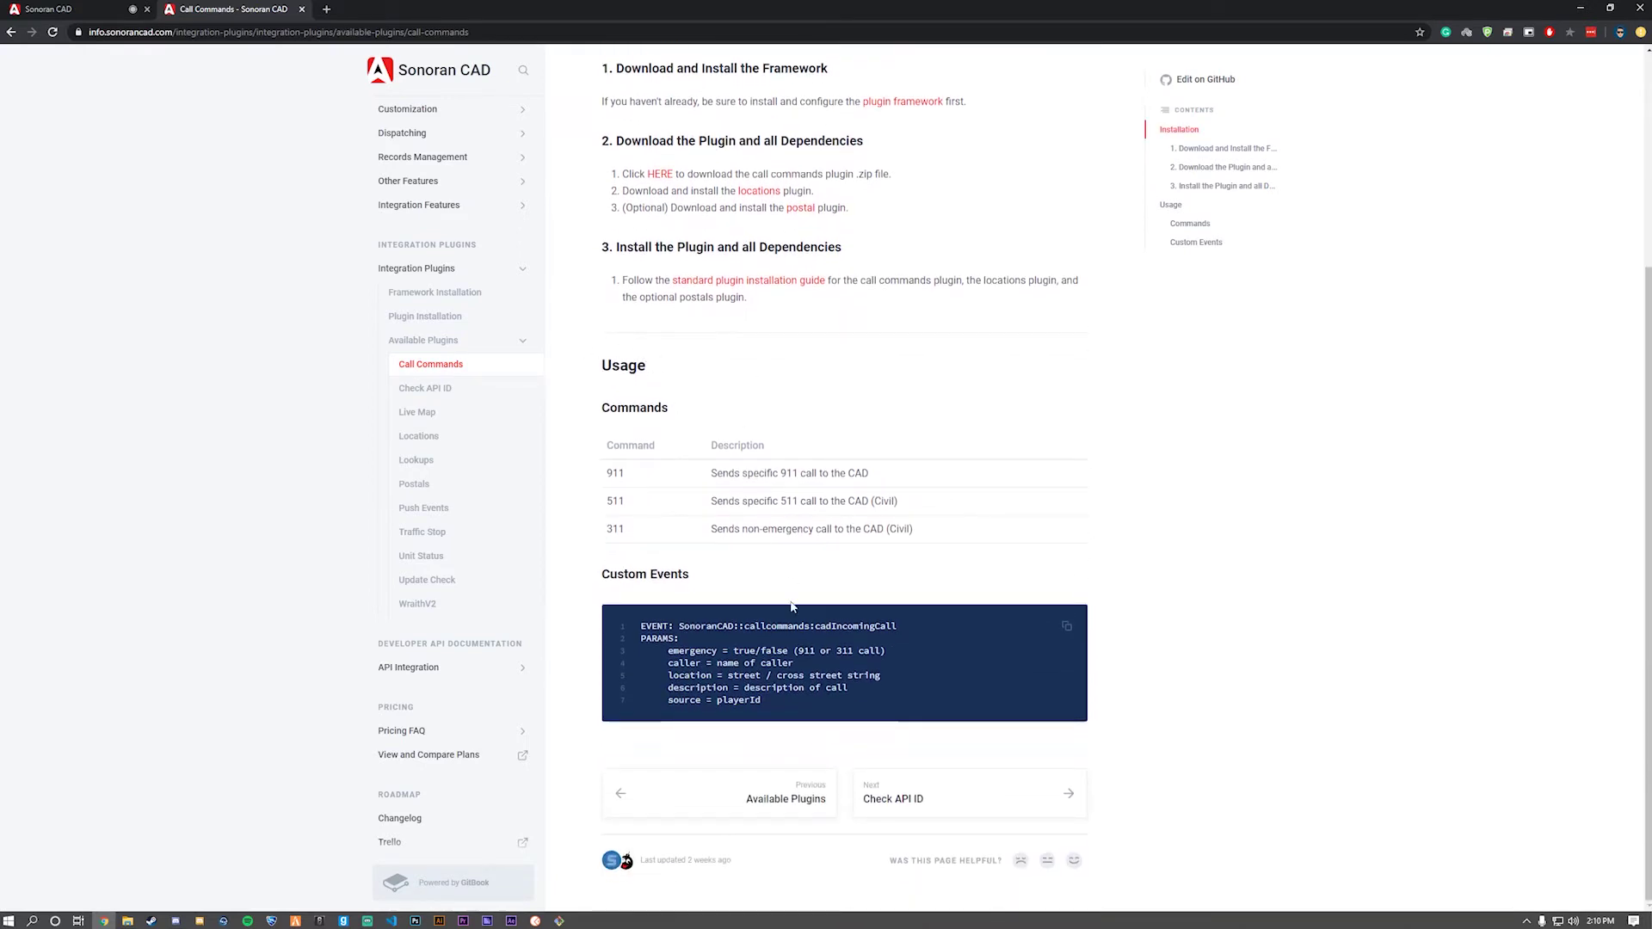
click(131, 921)
double_click(733, 326)
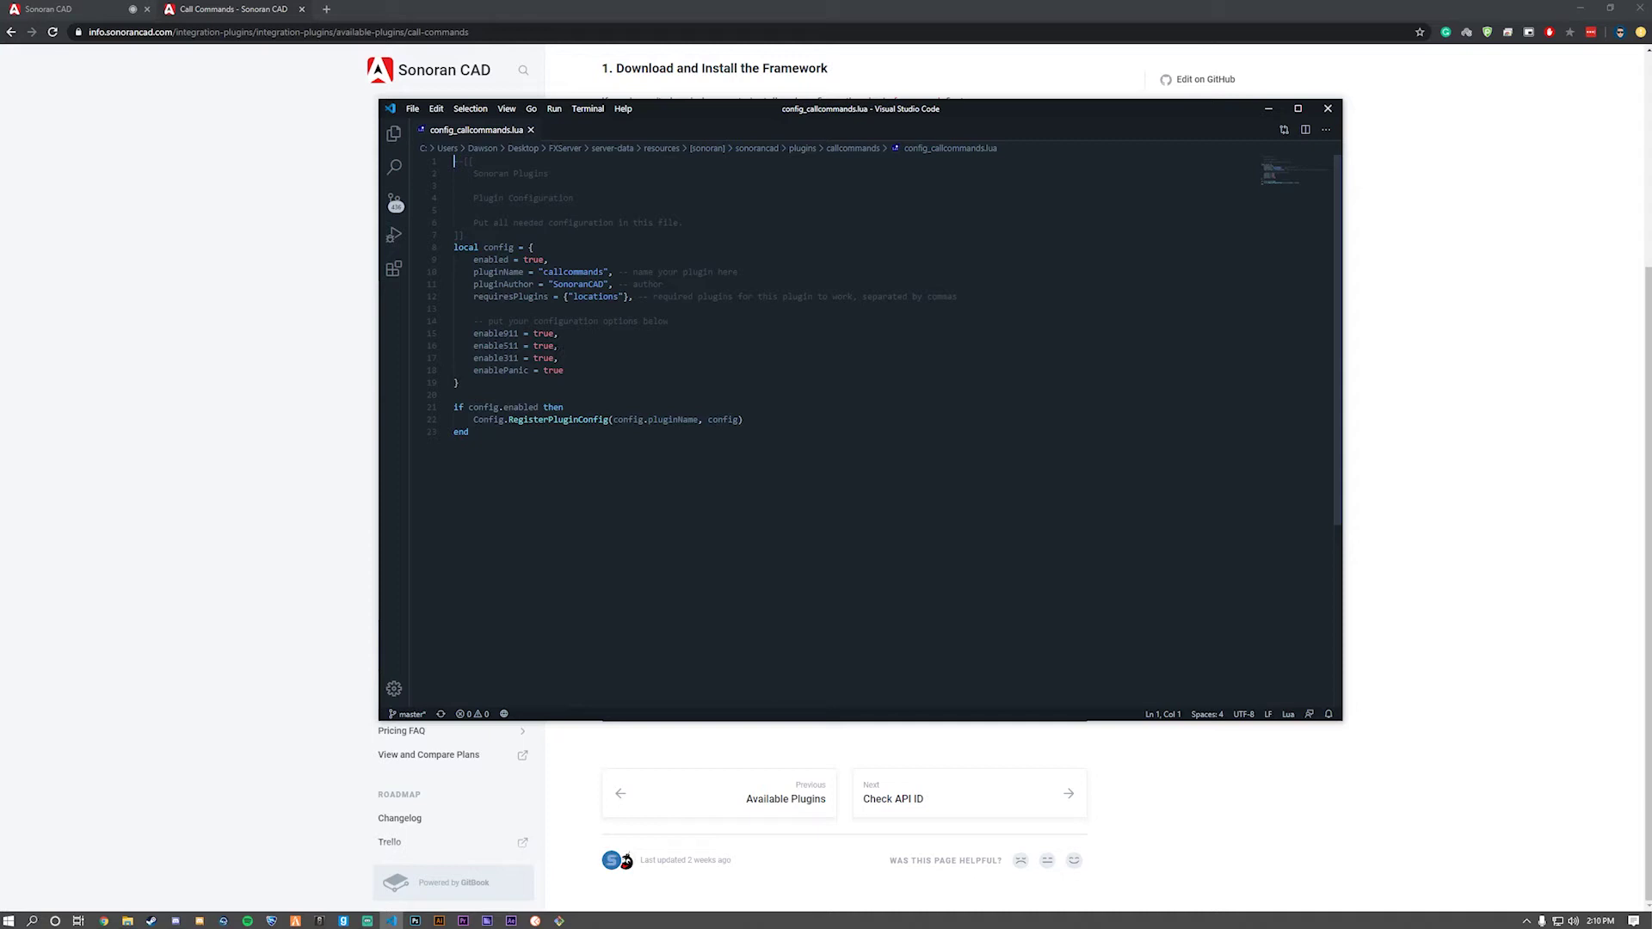
double_click(543, 333)
click(564, 370)
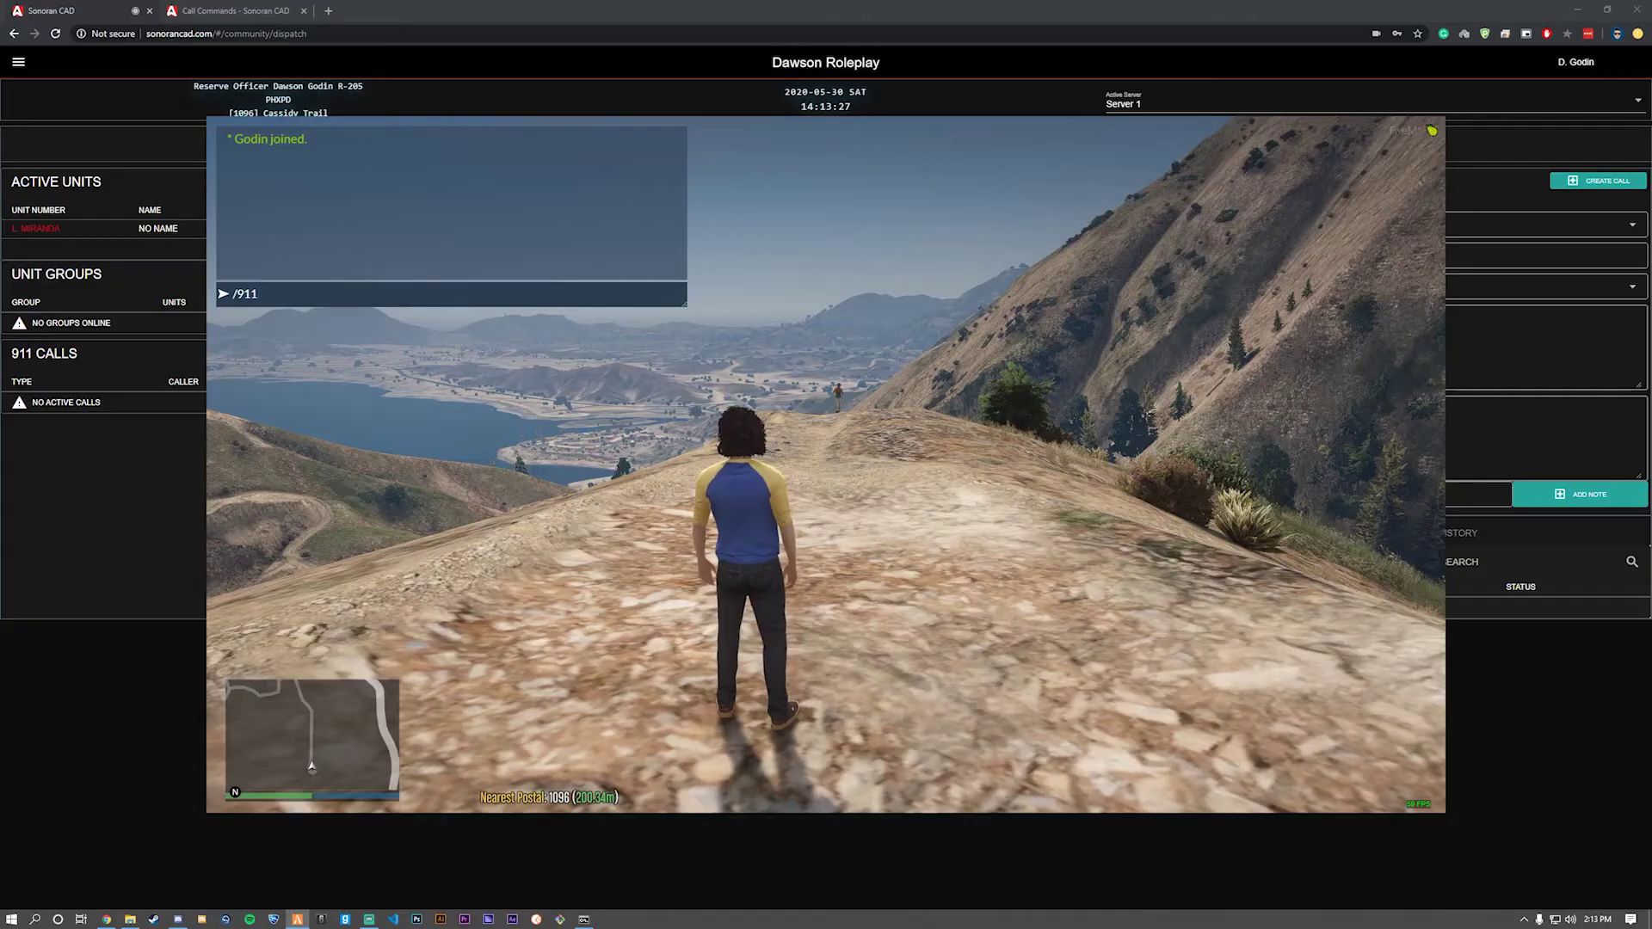
- Send the 911 call 'I feel up here' and check it on the CAD dispatch page
text(I feel)
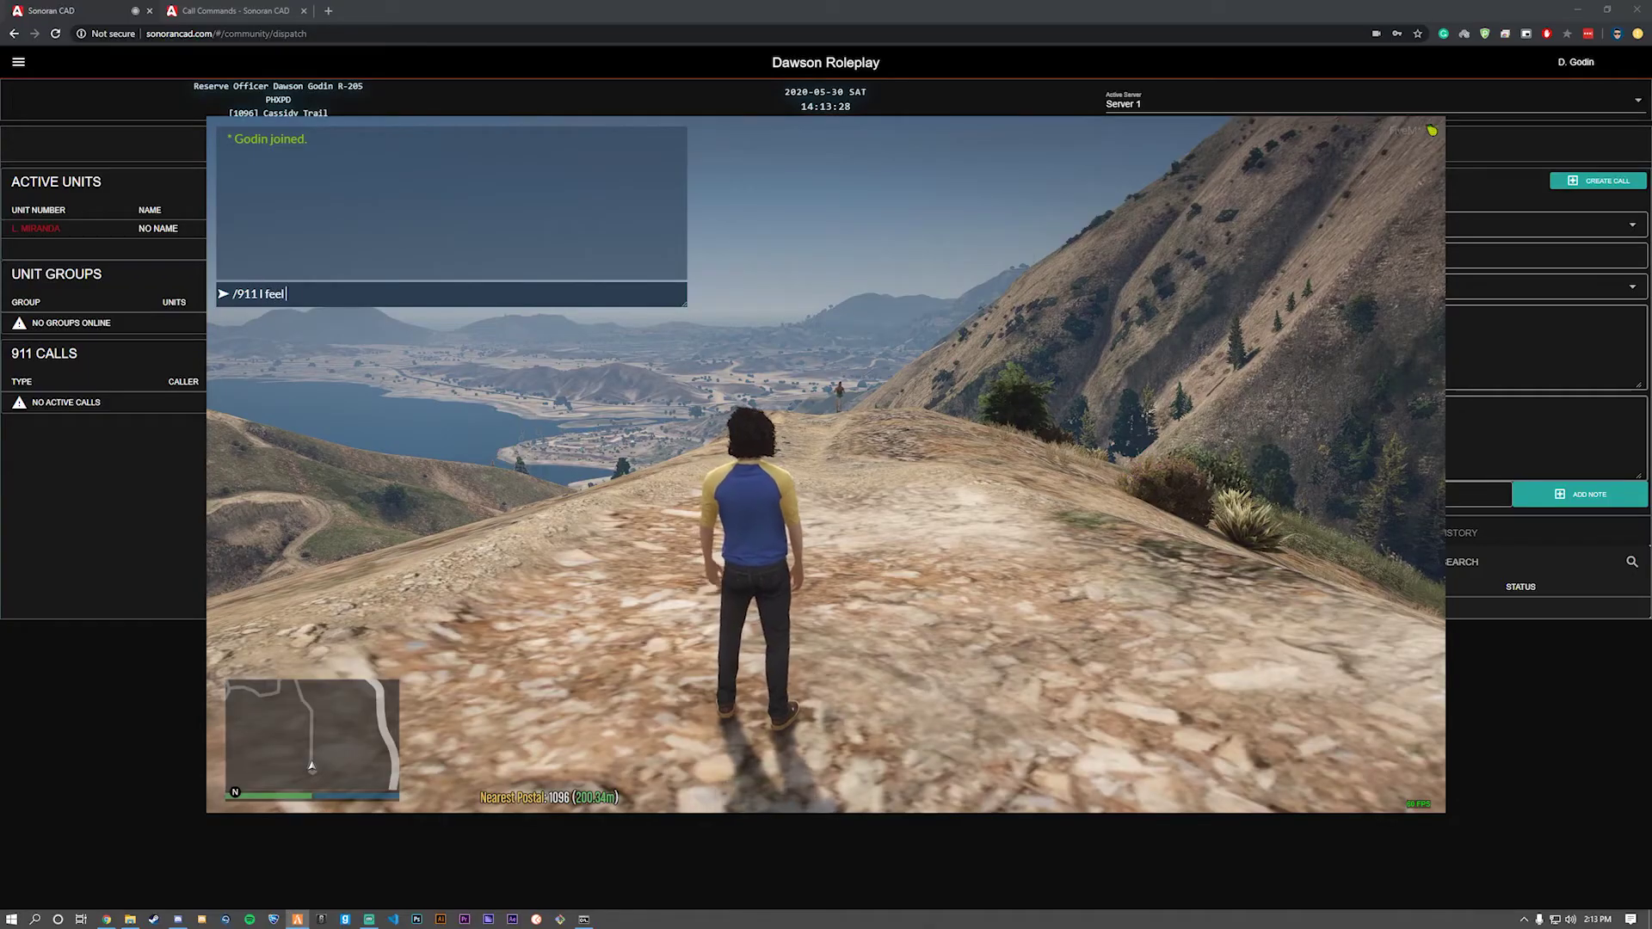
text( up here)
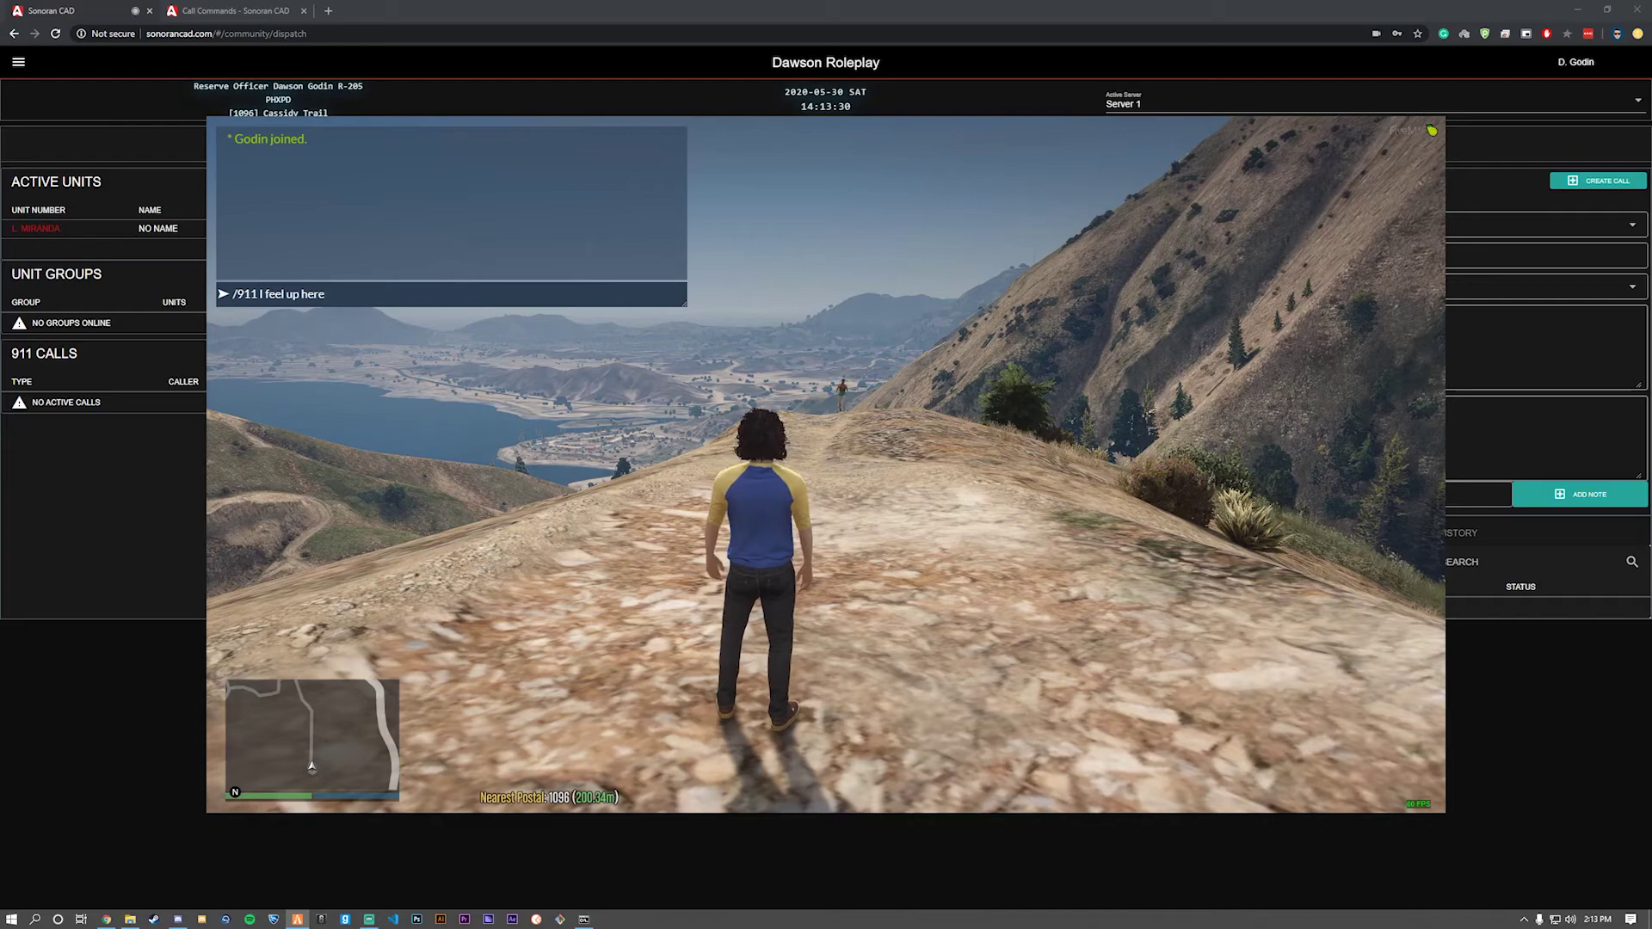
key(Return)
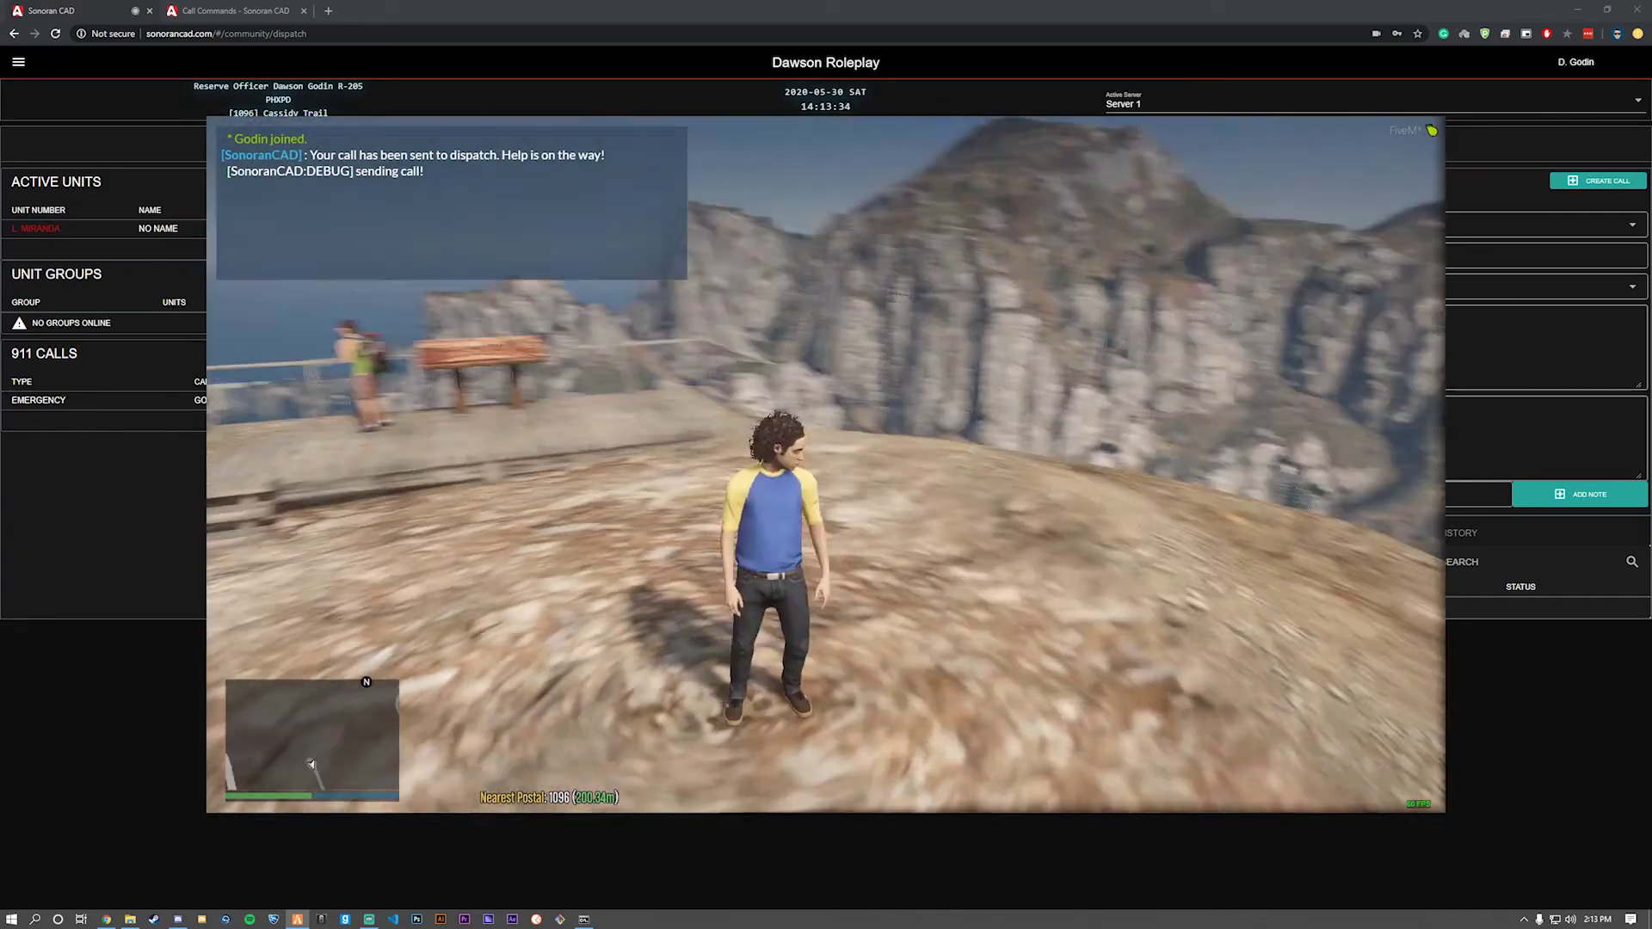
key(super)
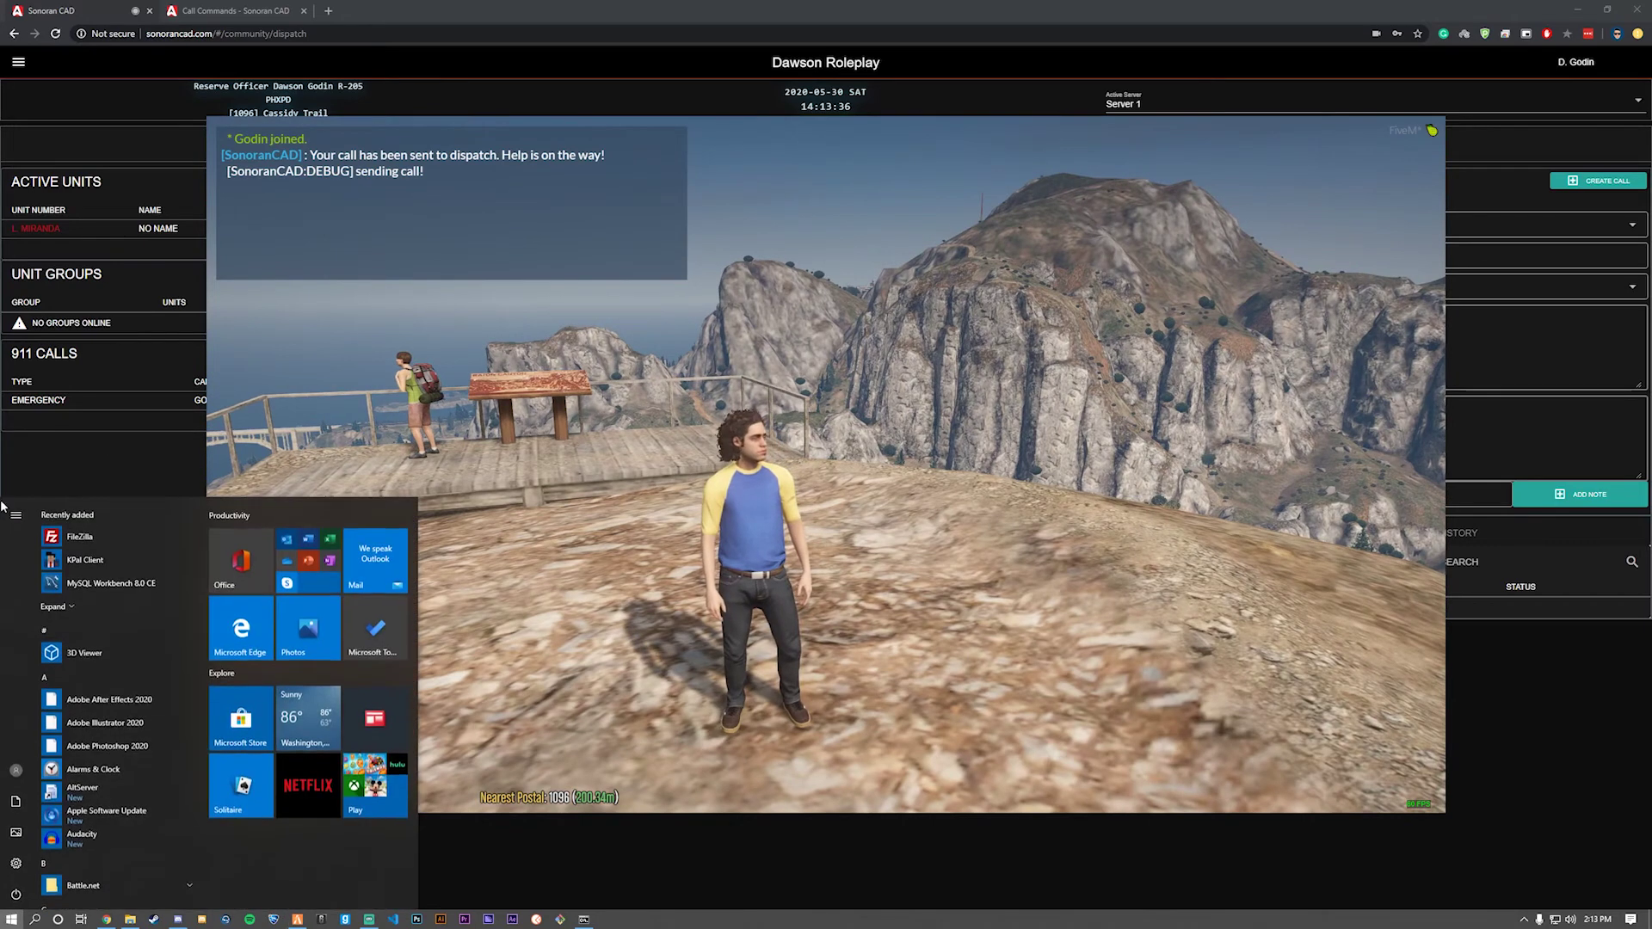
click(135, 416)
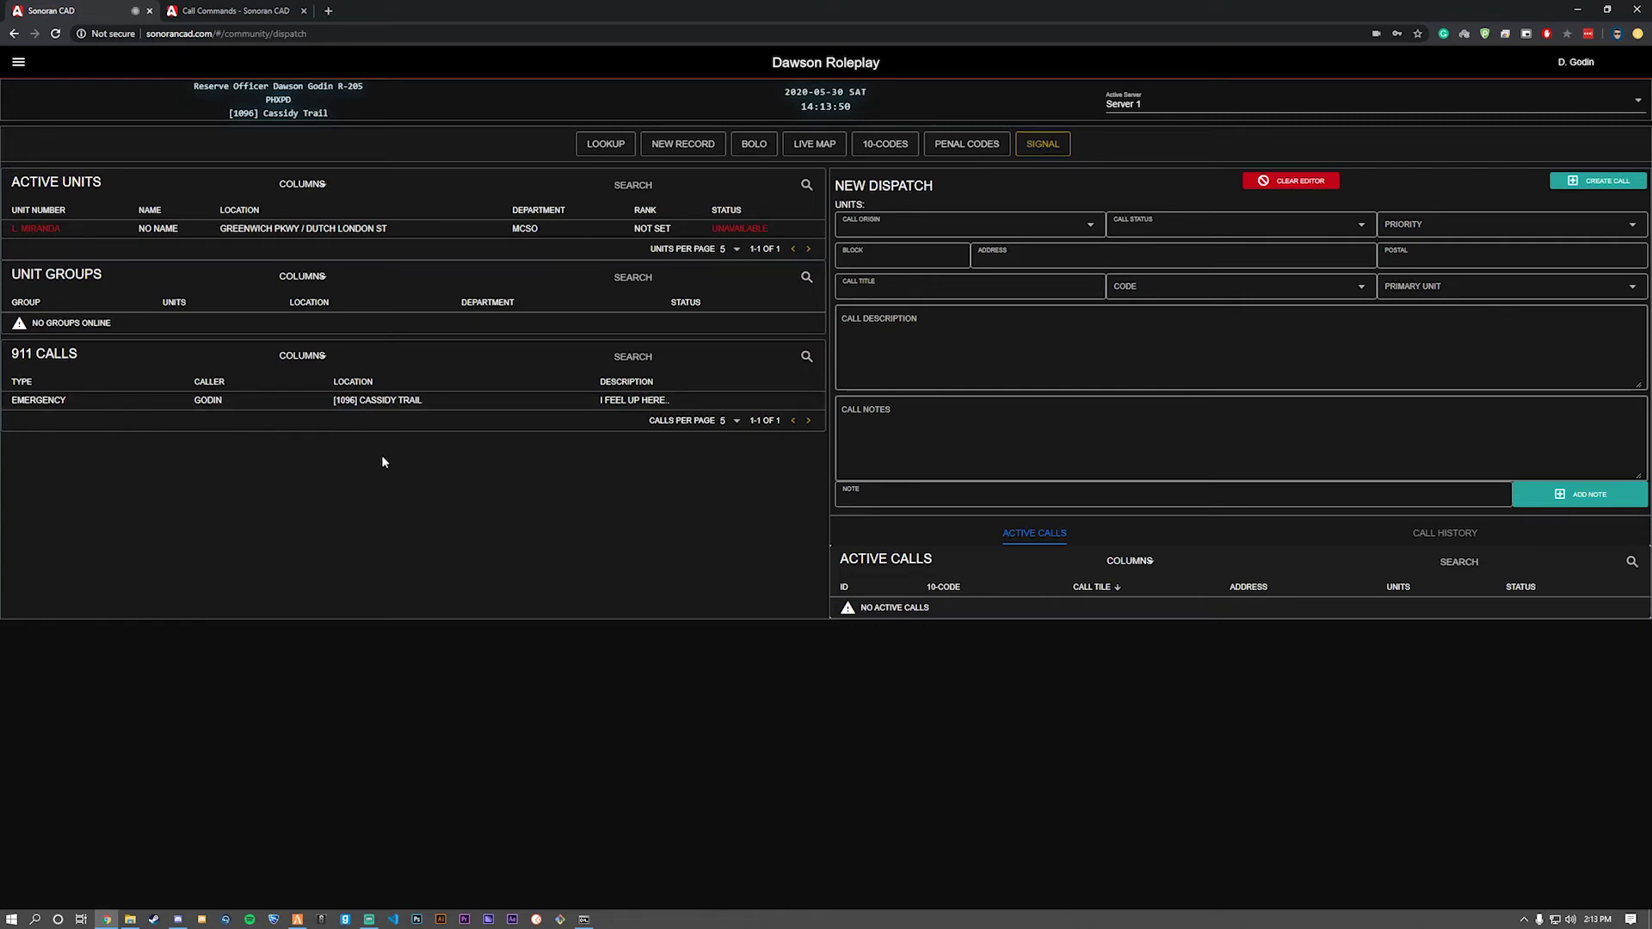
key(alt+Tab)
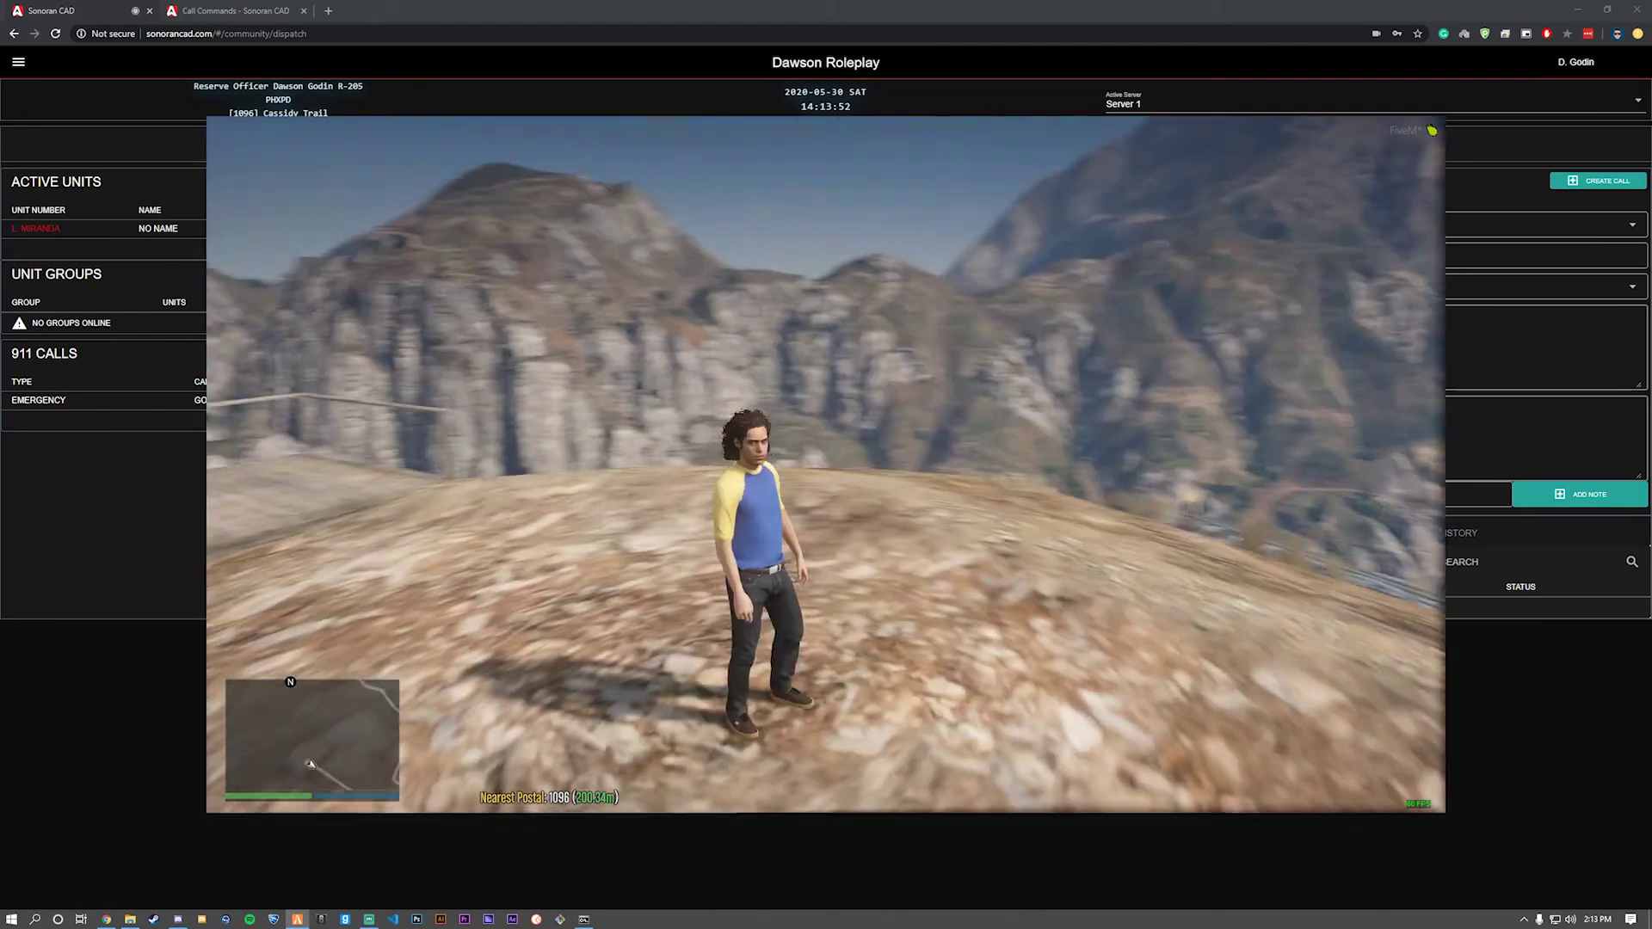
- Send '/511 I fell up here' from chat and verify the CIVIL call in CAD dispatch
text(/511)
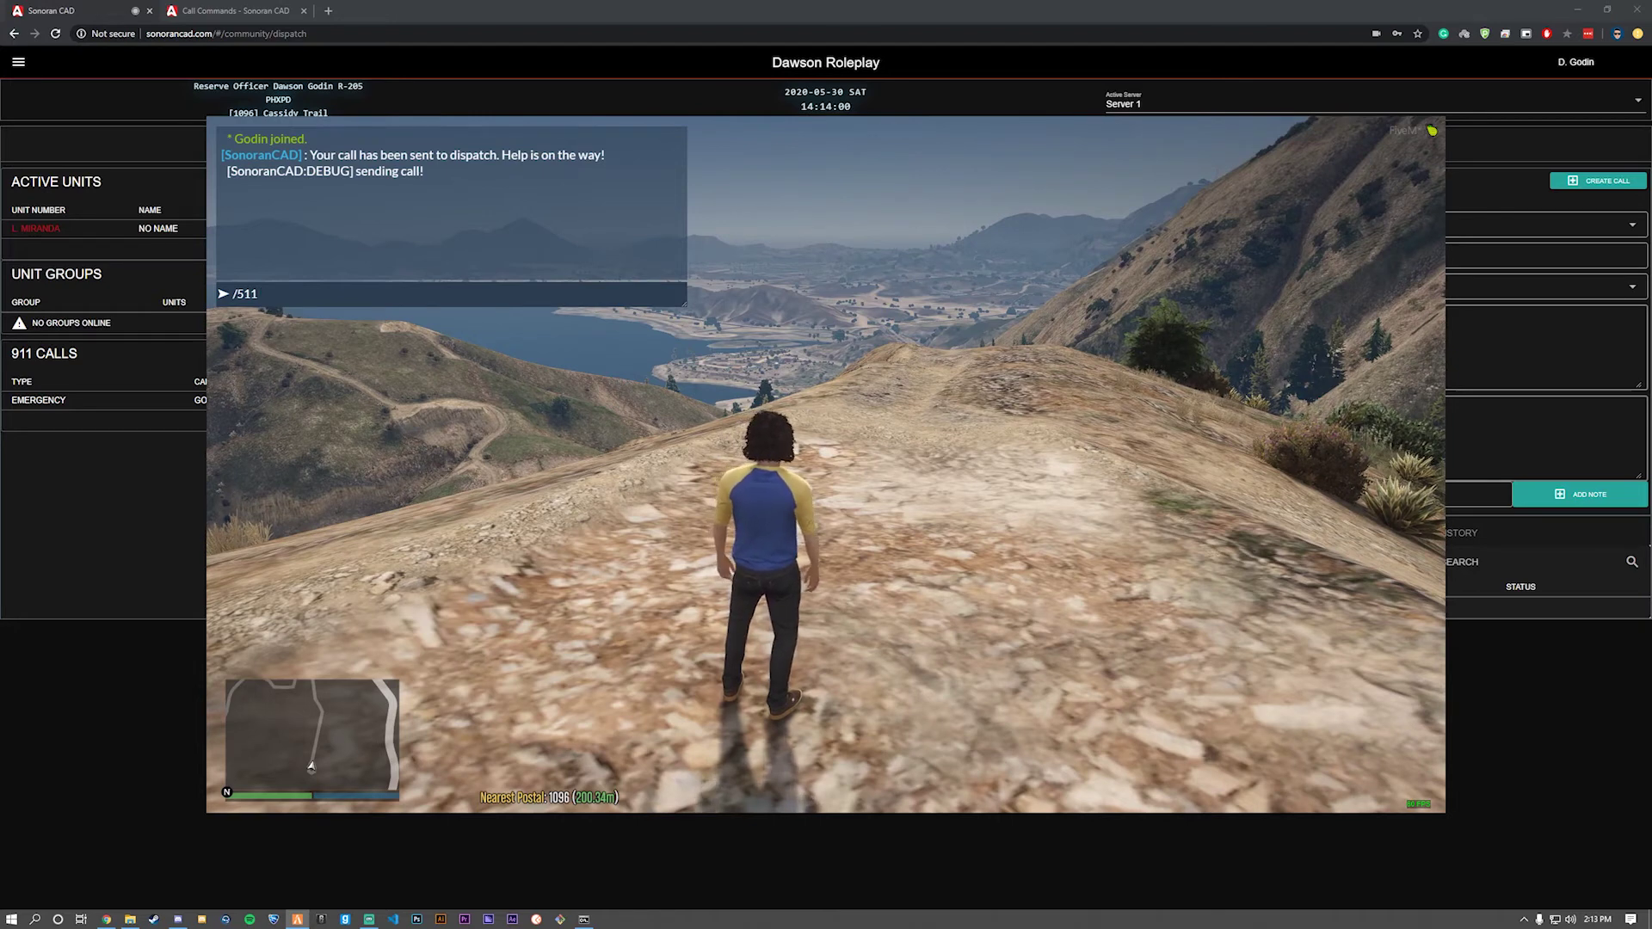
text(I fell up here)
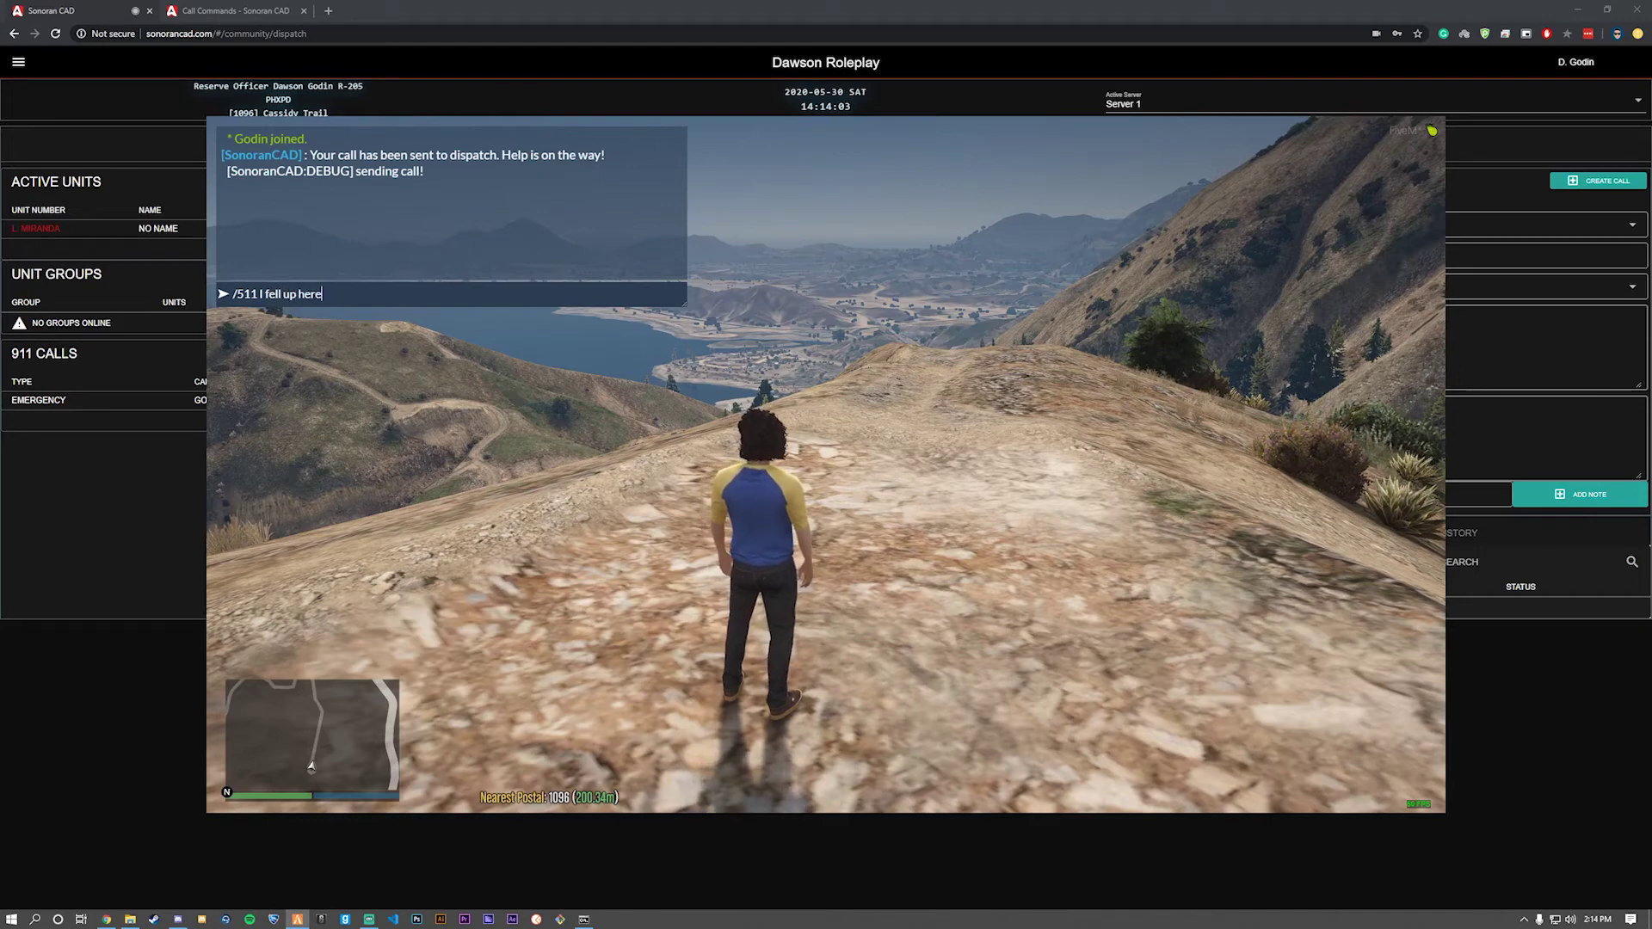
key(Return)
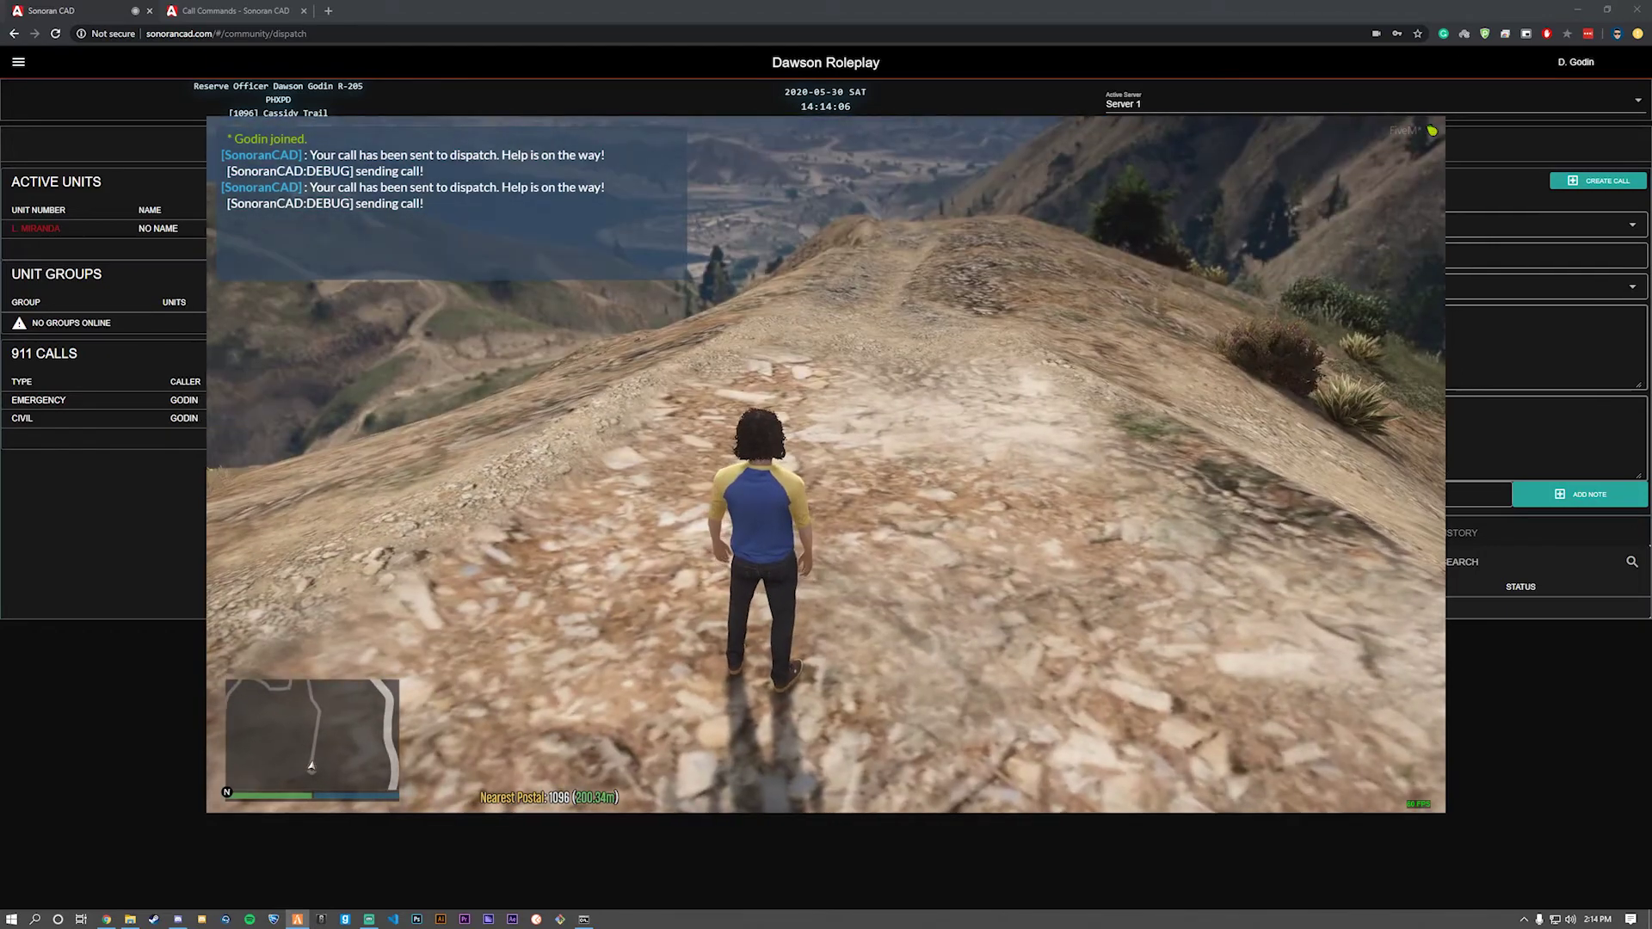
key(super)
click(122, 477)
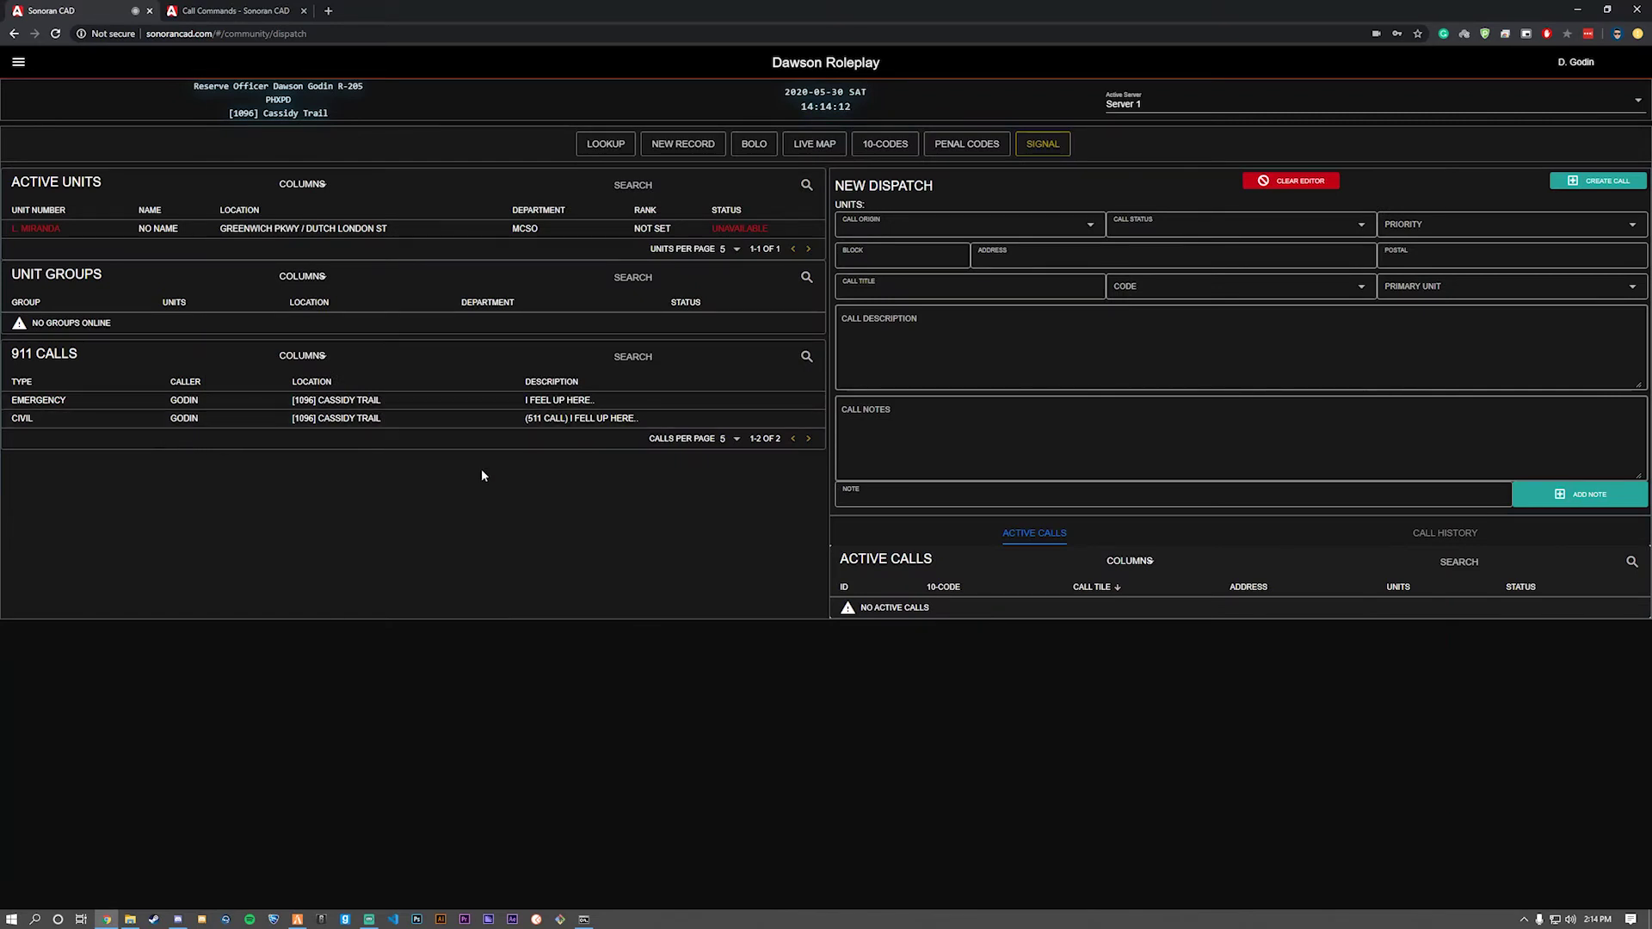
key(alt+Tab)
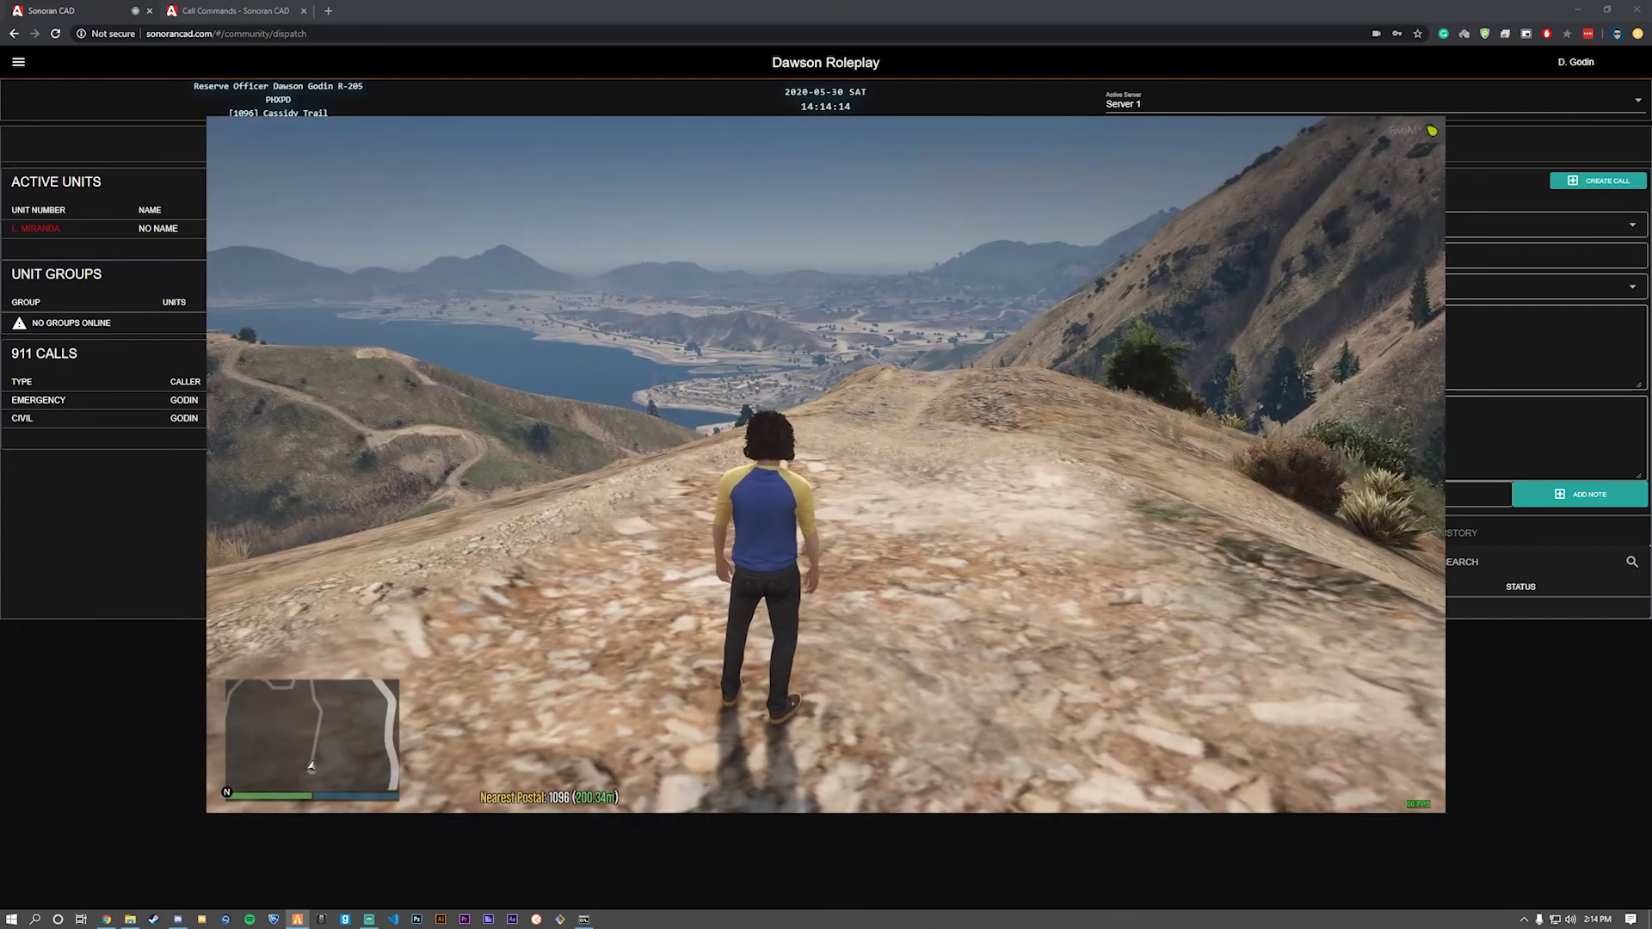
- Send '/311 I fell up here' from chat and view the three calls in CAD dispatch
text(t/311)
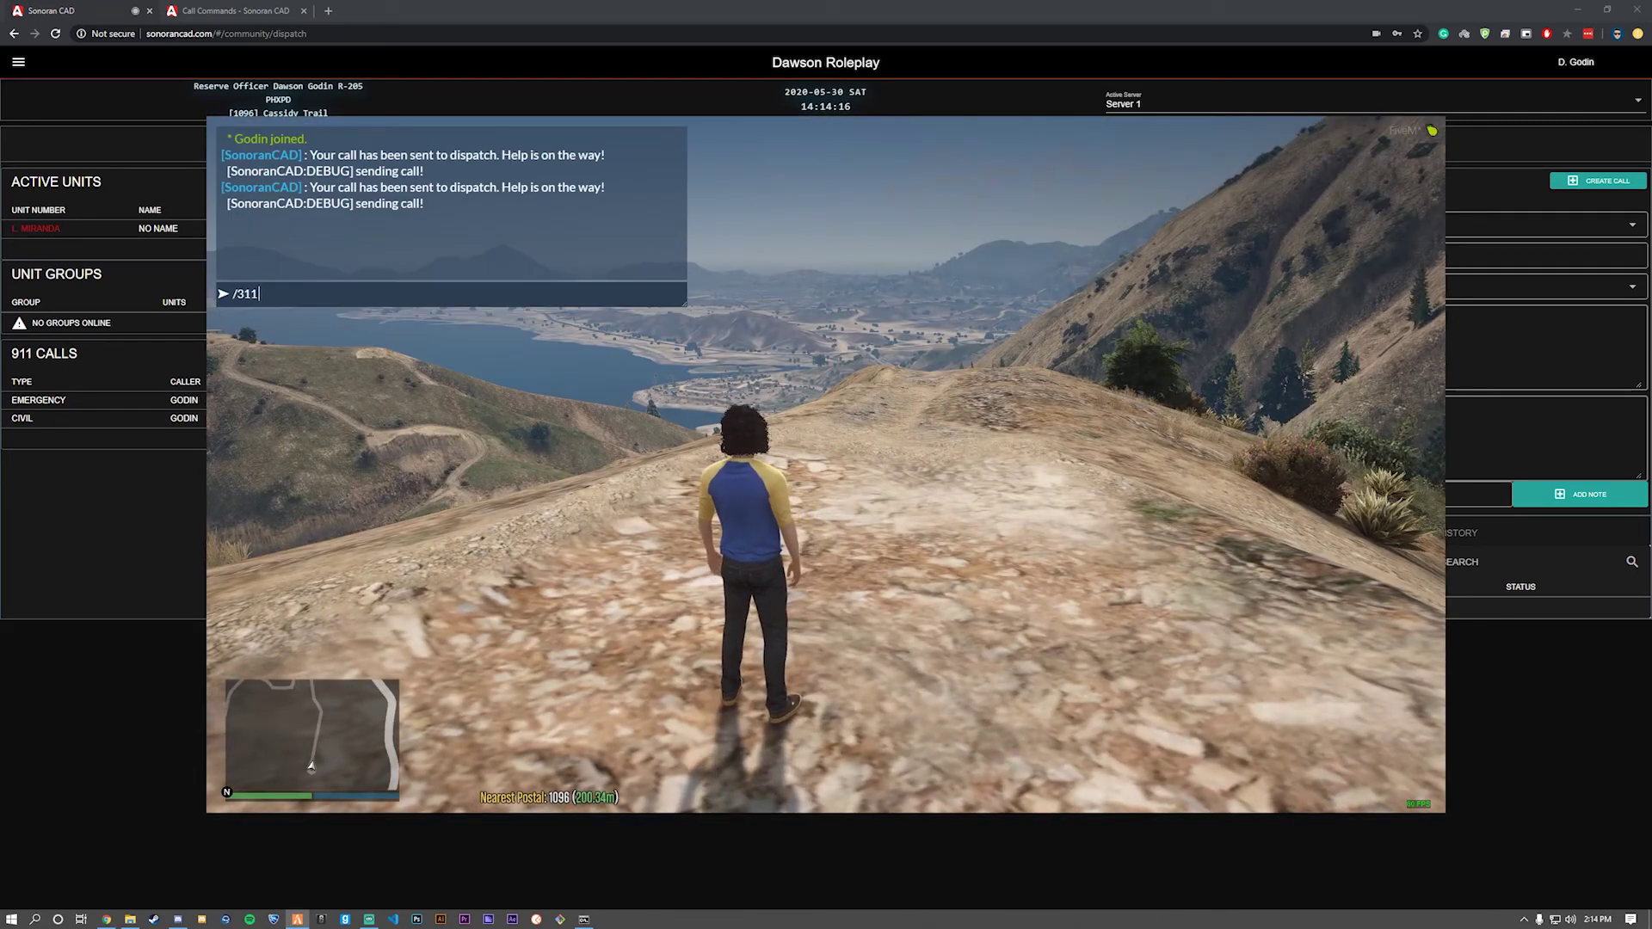
text( I fell up here)
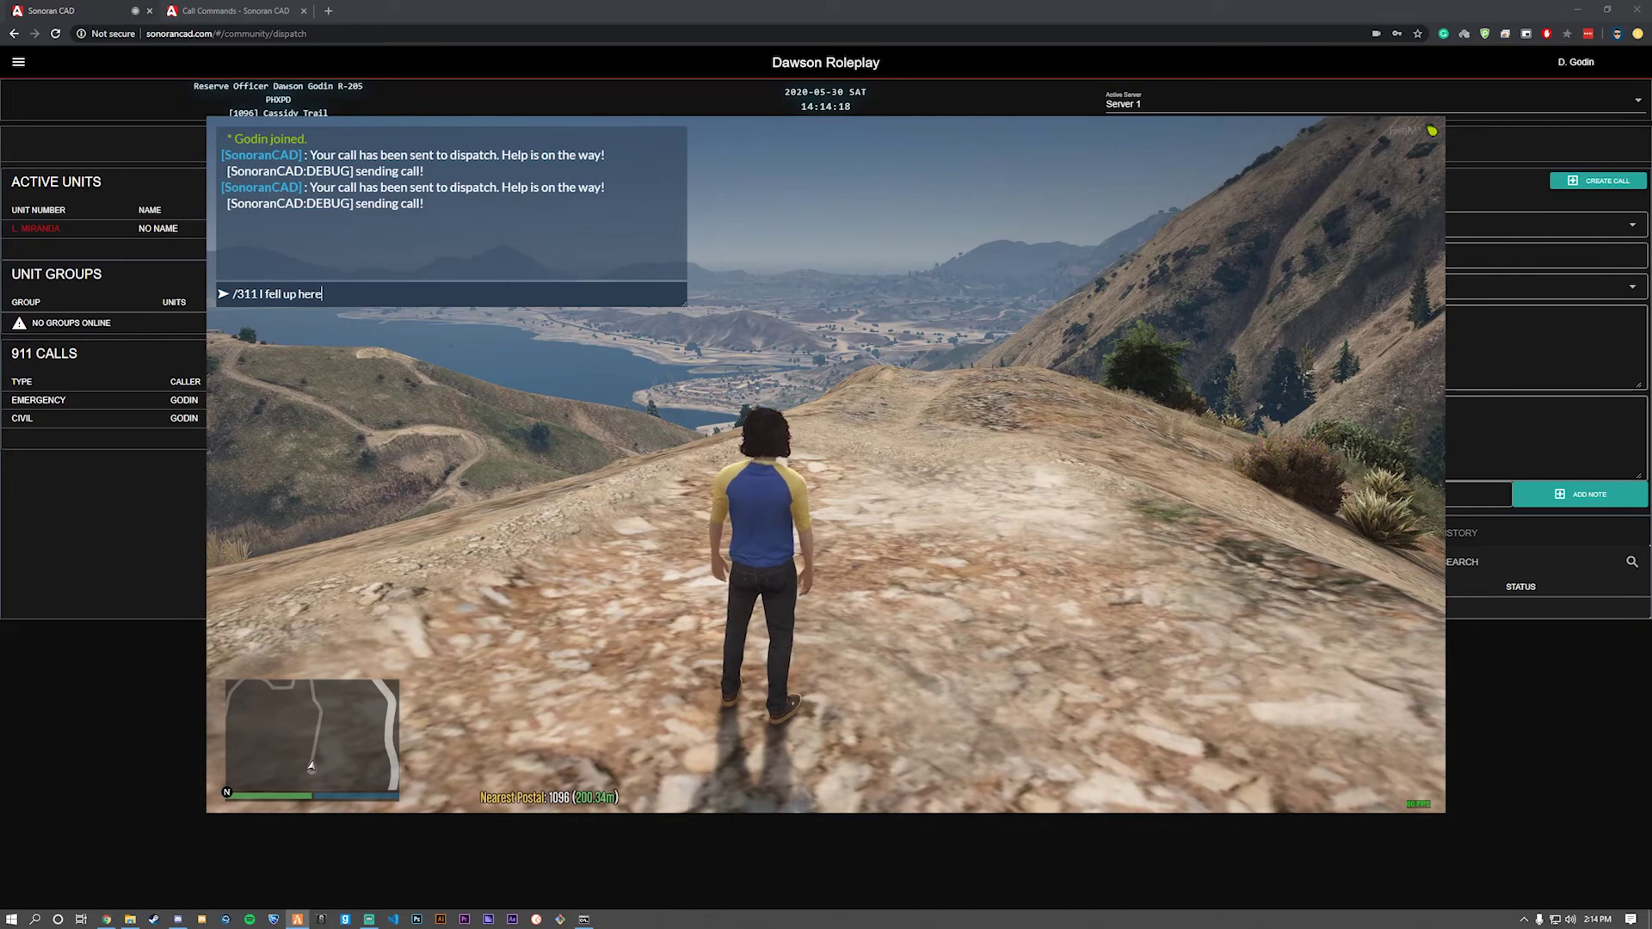
key(Return)
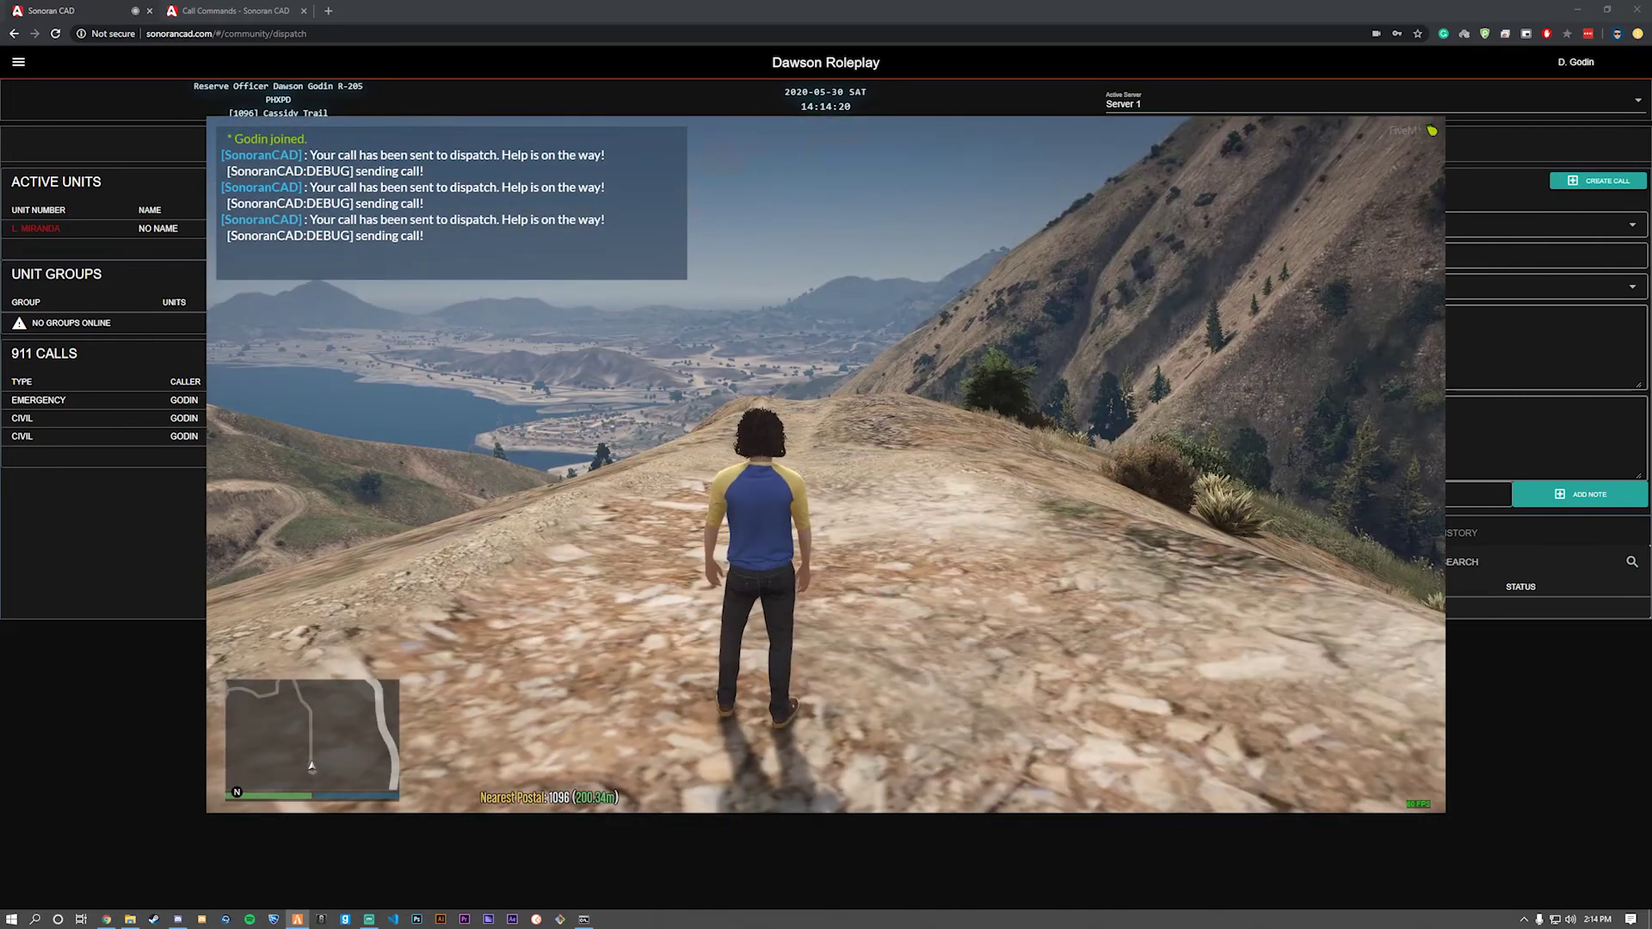
key(super)
key(alt+Tab)
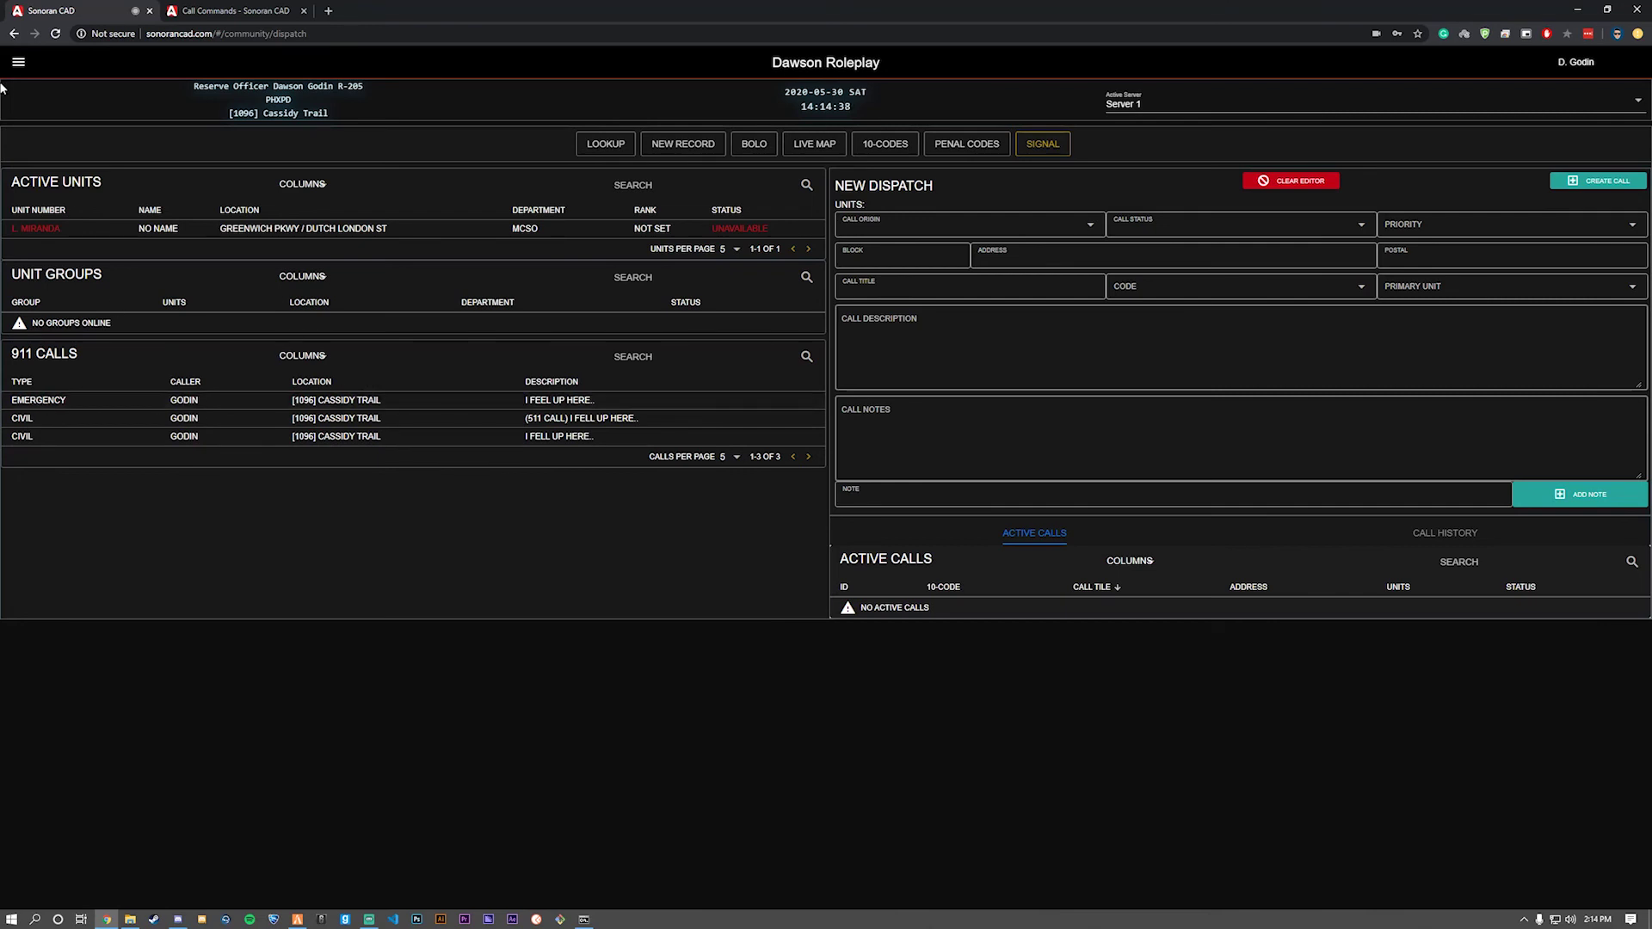
- Open the Police screen from the community menu and set the unit to Available
click(18, 62)
click(52, 94)
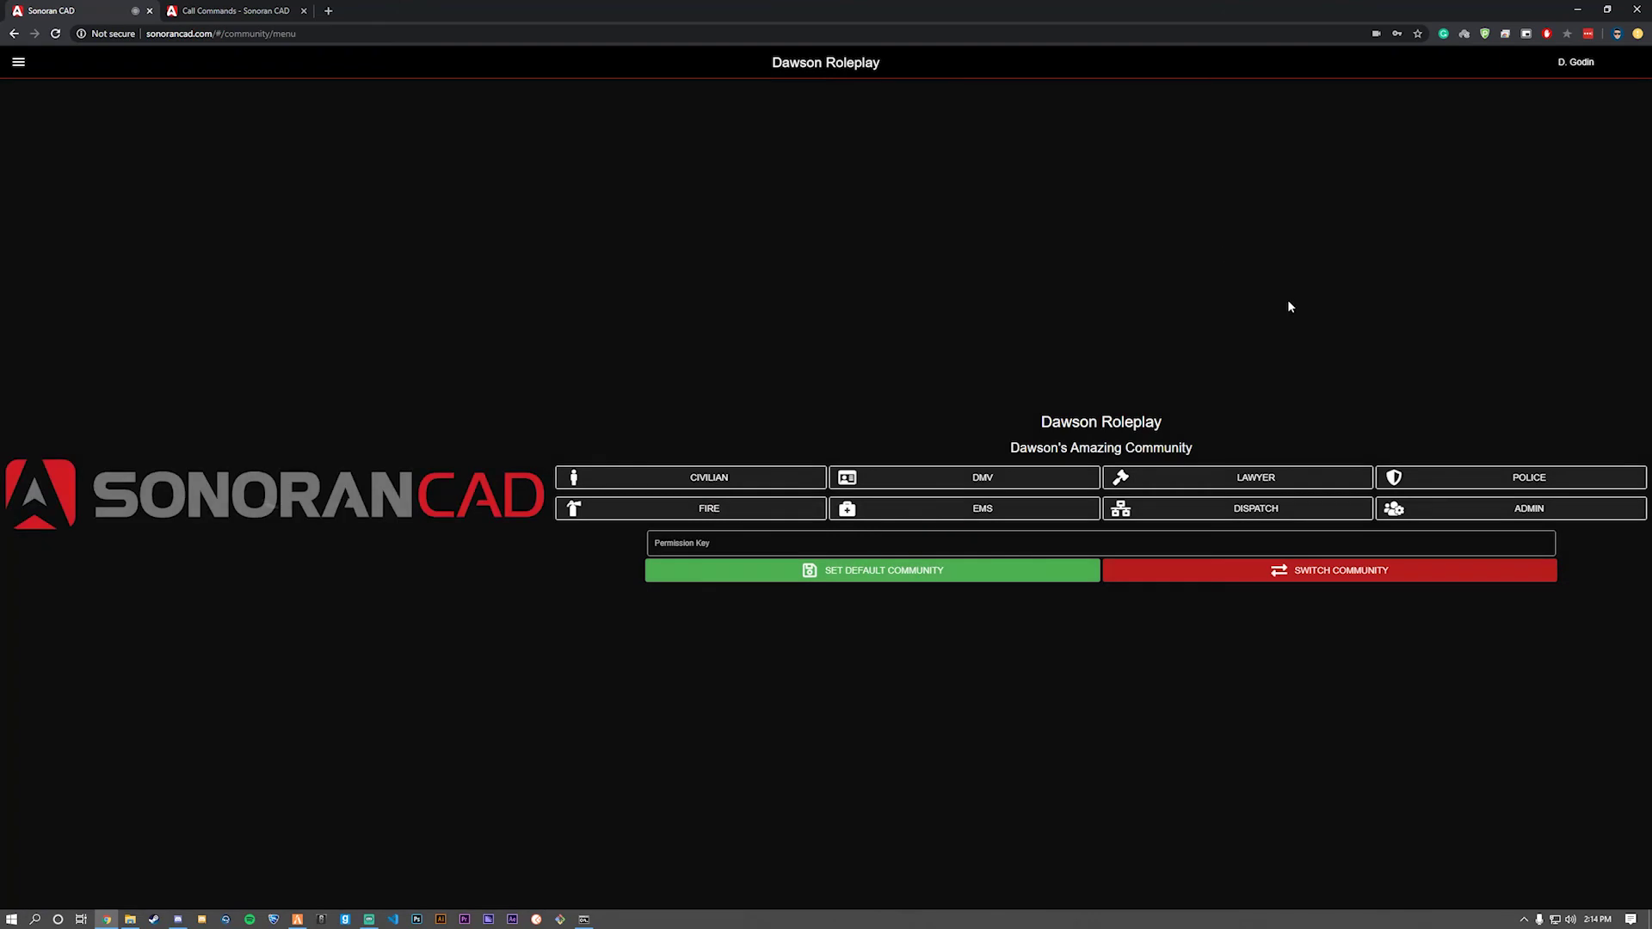
click(1469, 488)
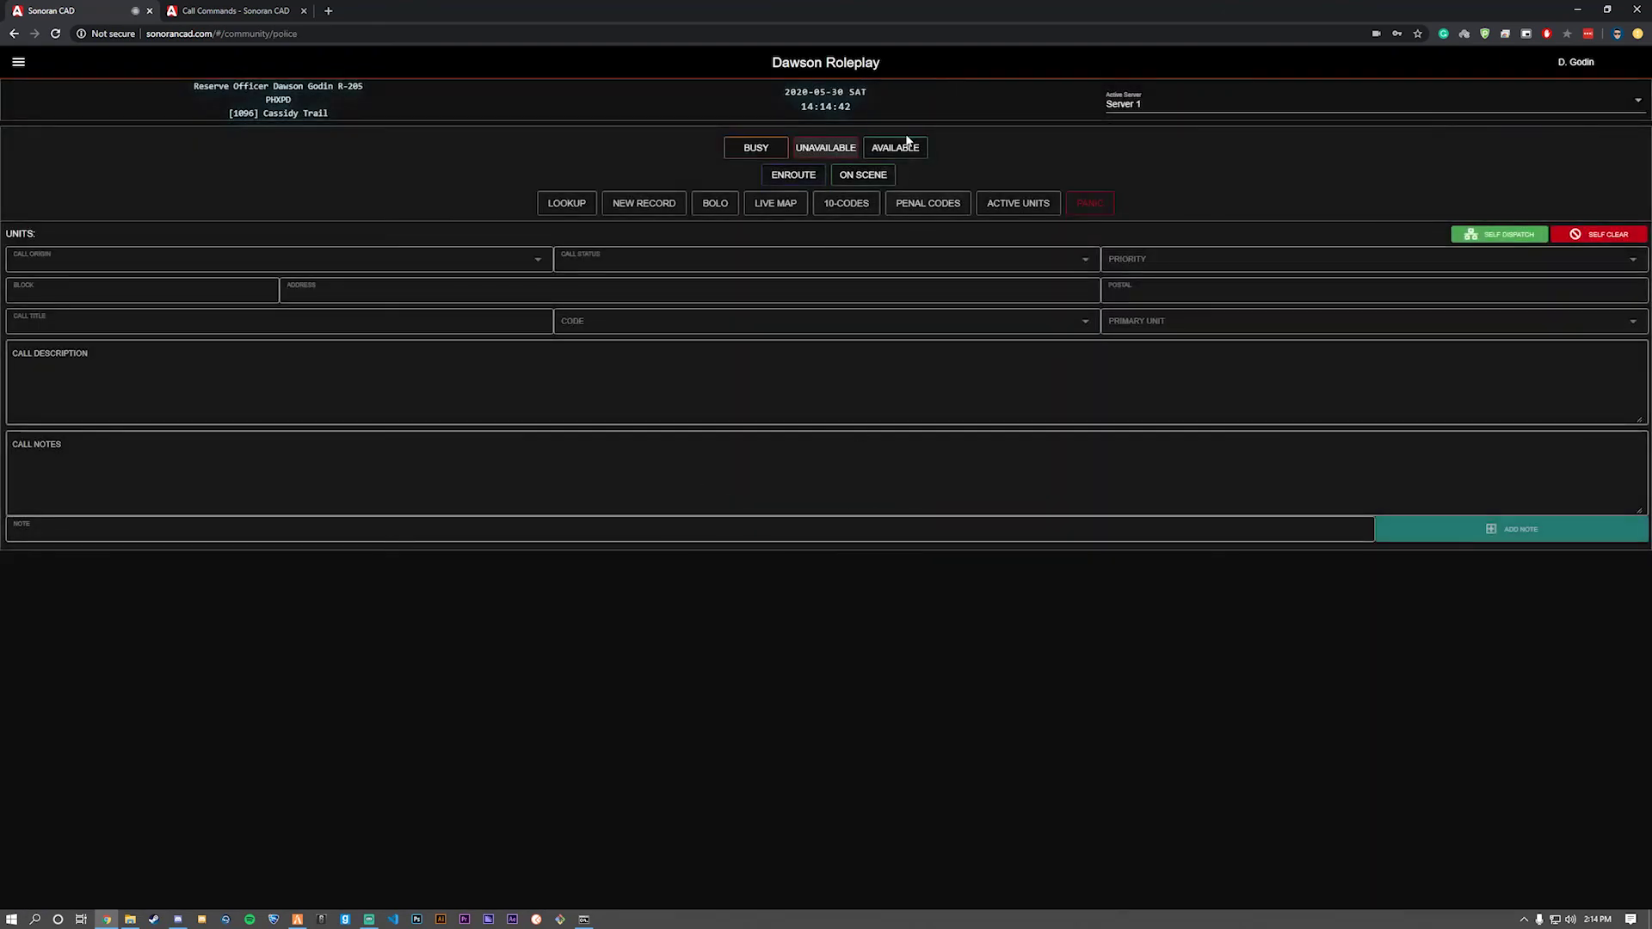
click(902, 146)
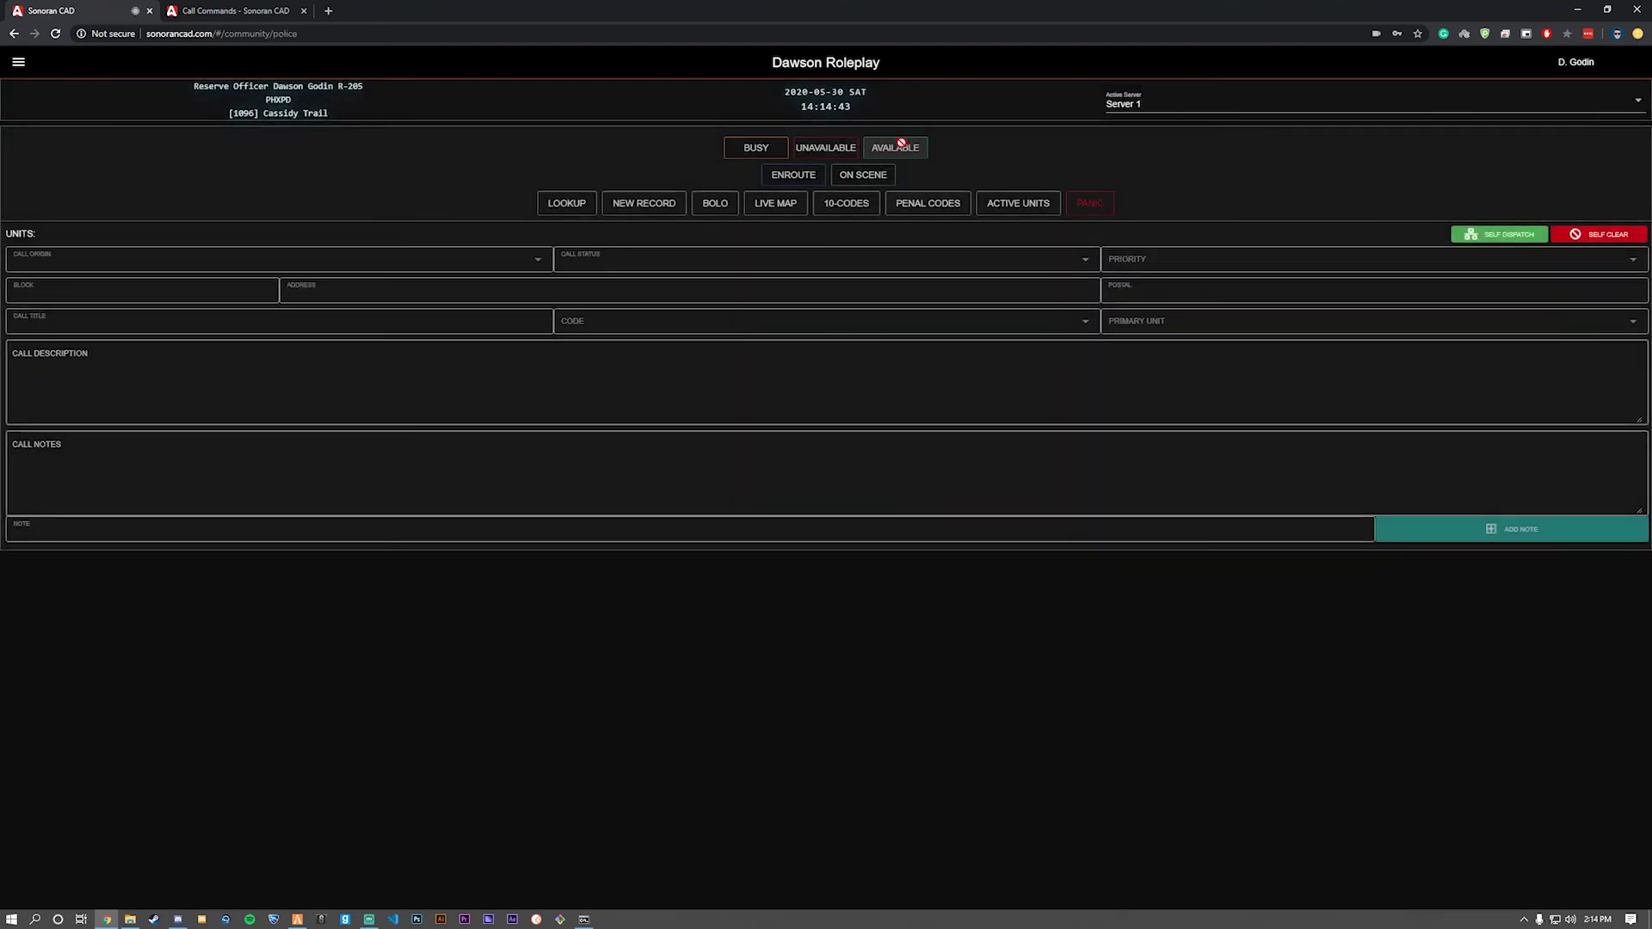
- Run /panic in FiveM chat and return to the CAD police page
click(281, 925)
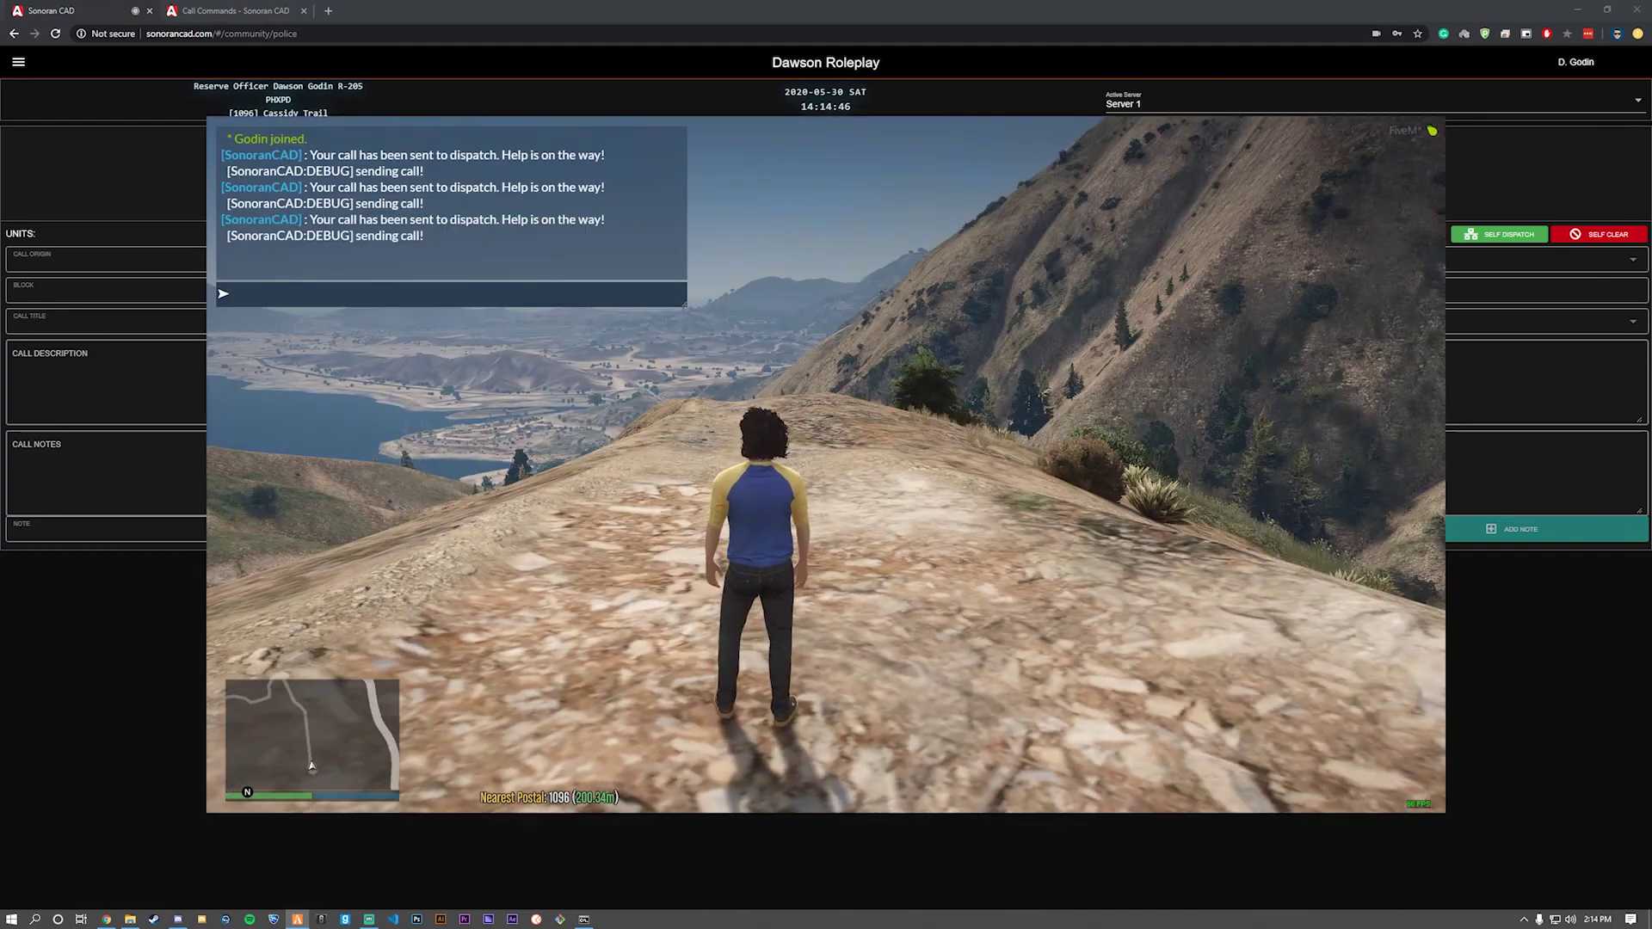
text(/panic)
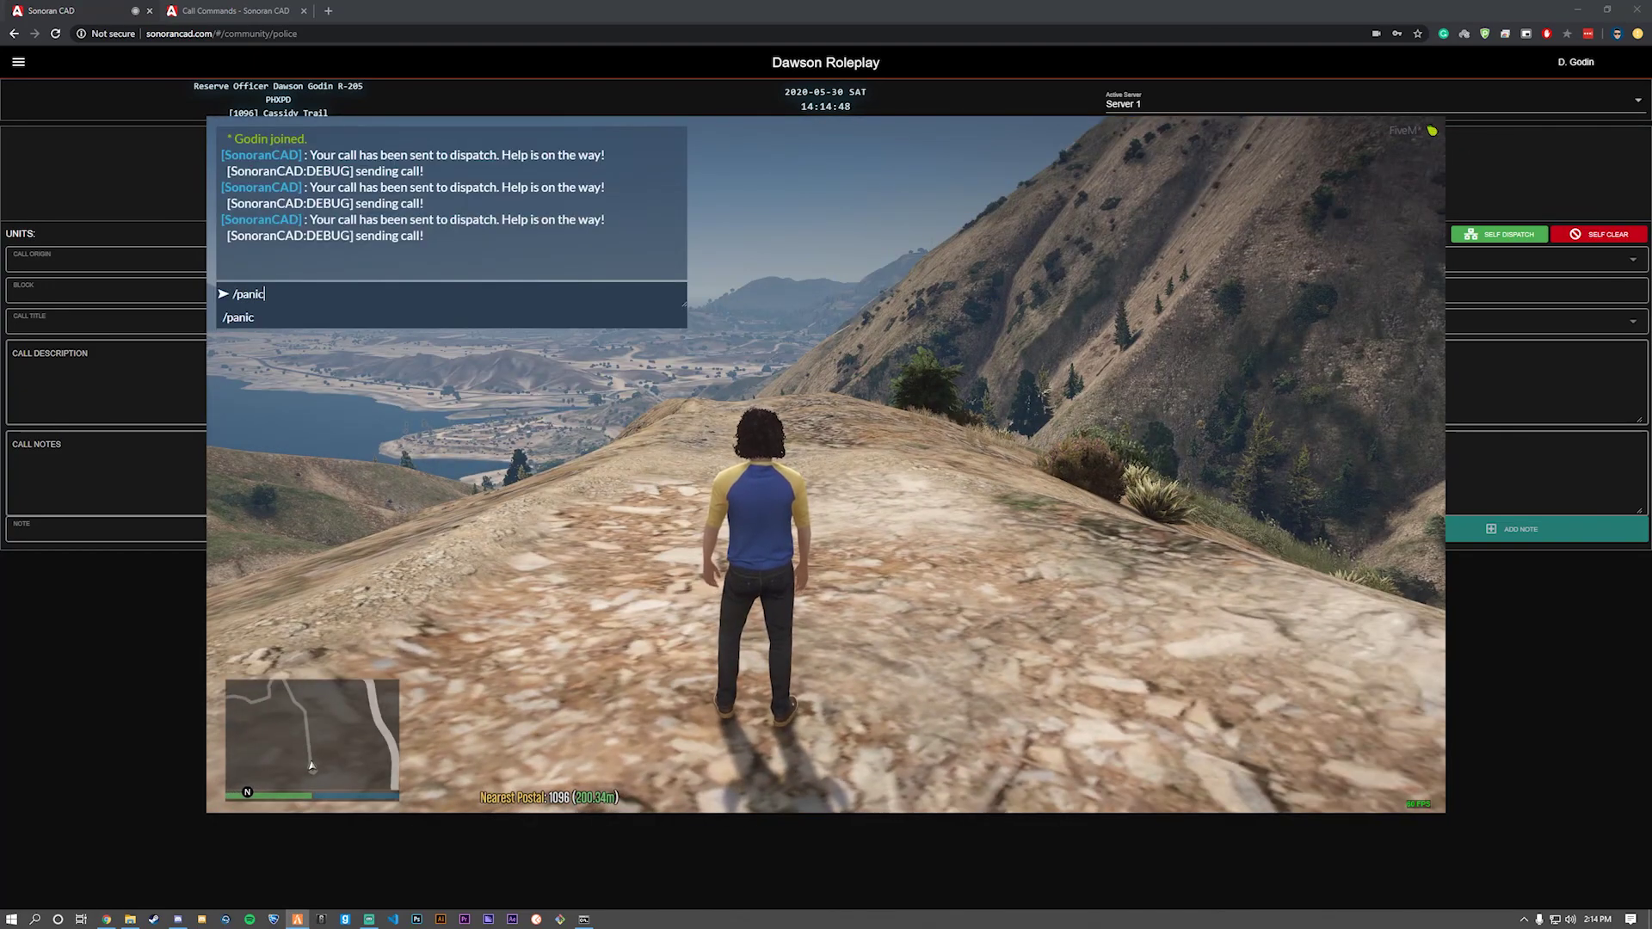
key(Return)
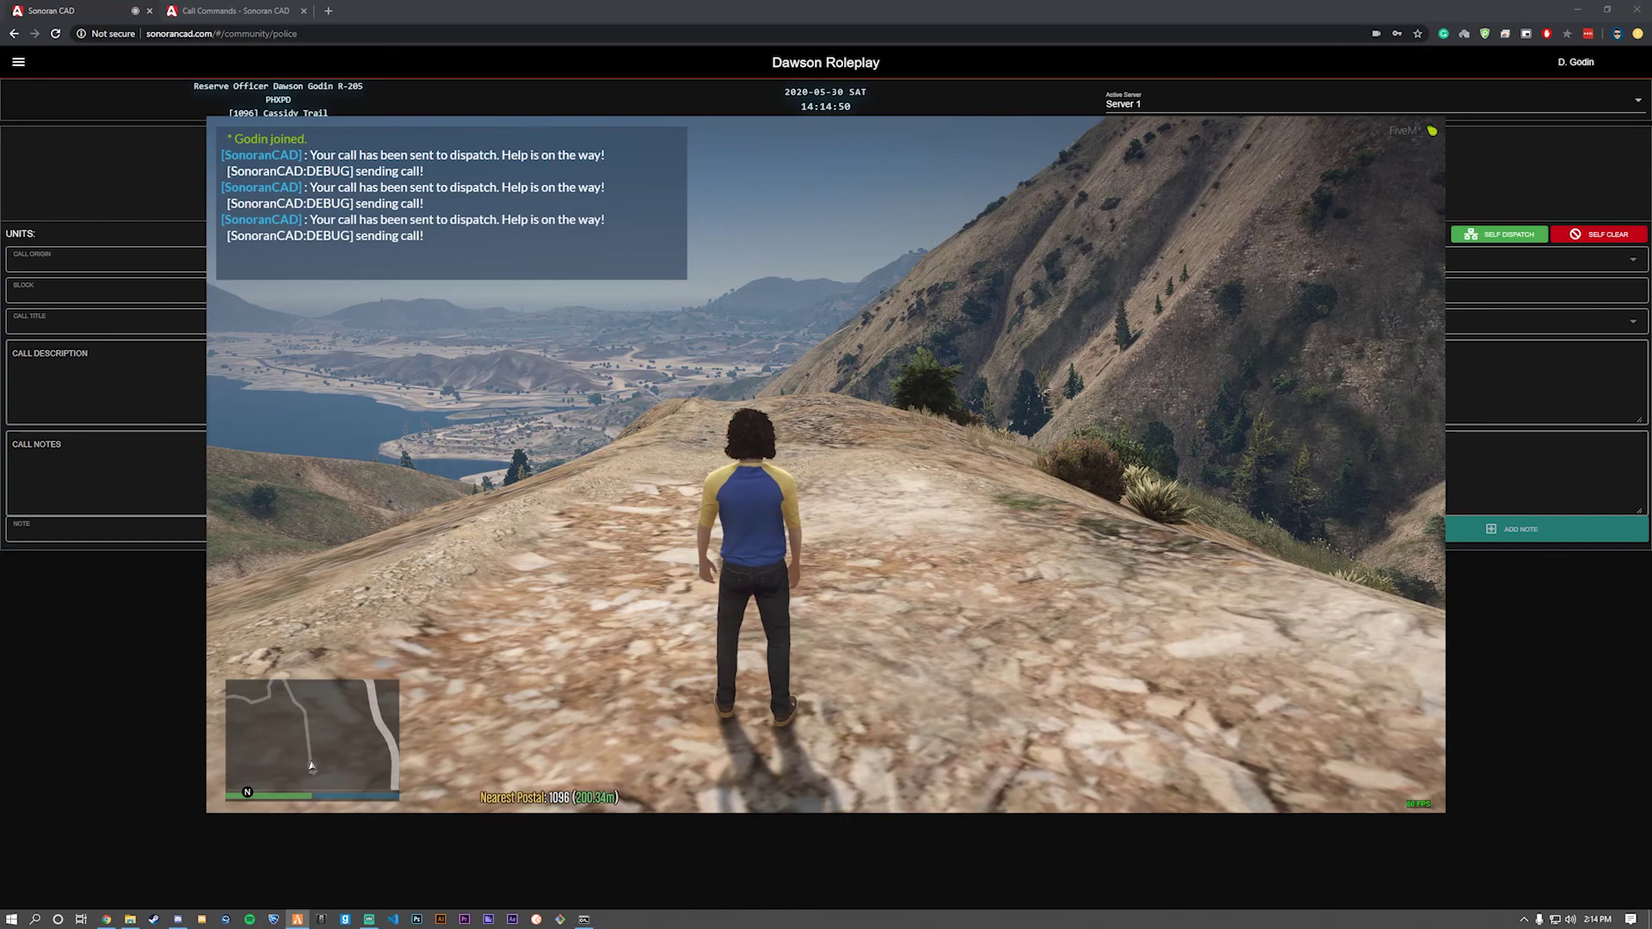
key(super)
click(97, 158)
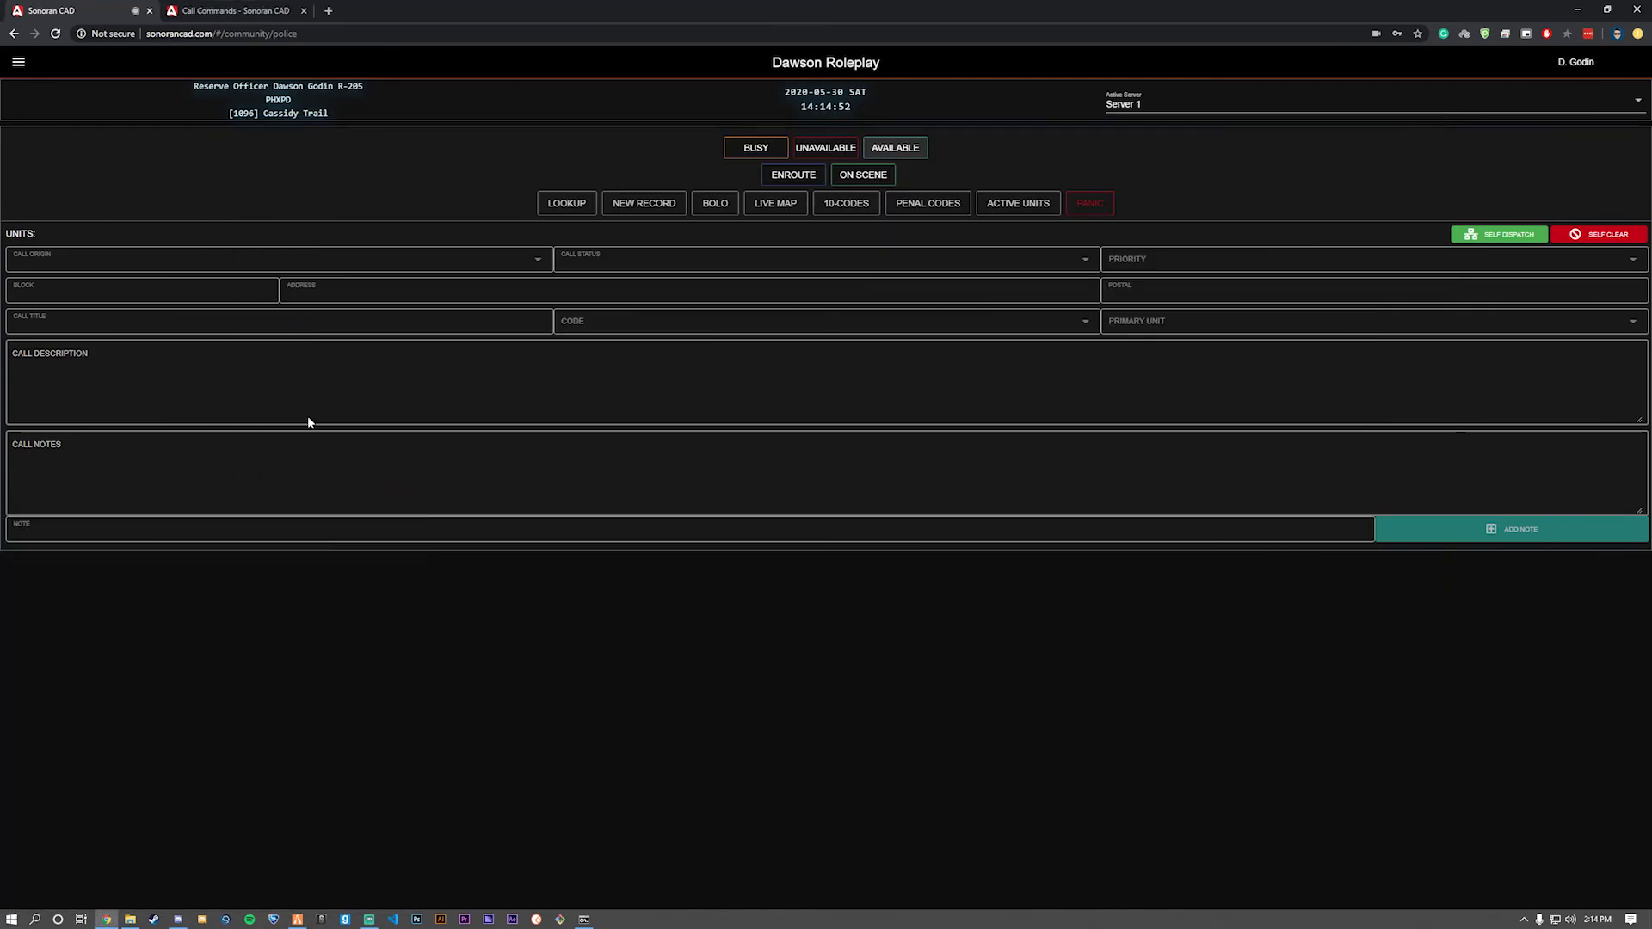
- In Active Units, use Toggle Panic on unit R-205 to turn its panic off
click(1016, 203)
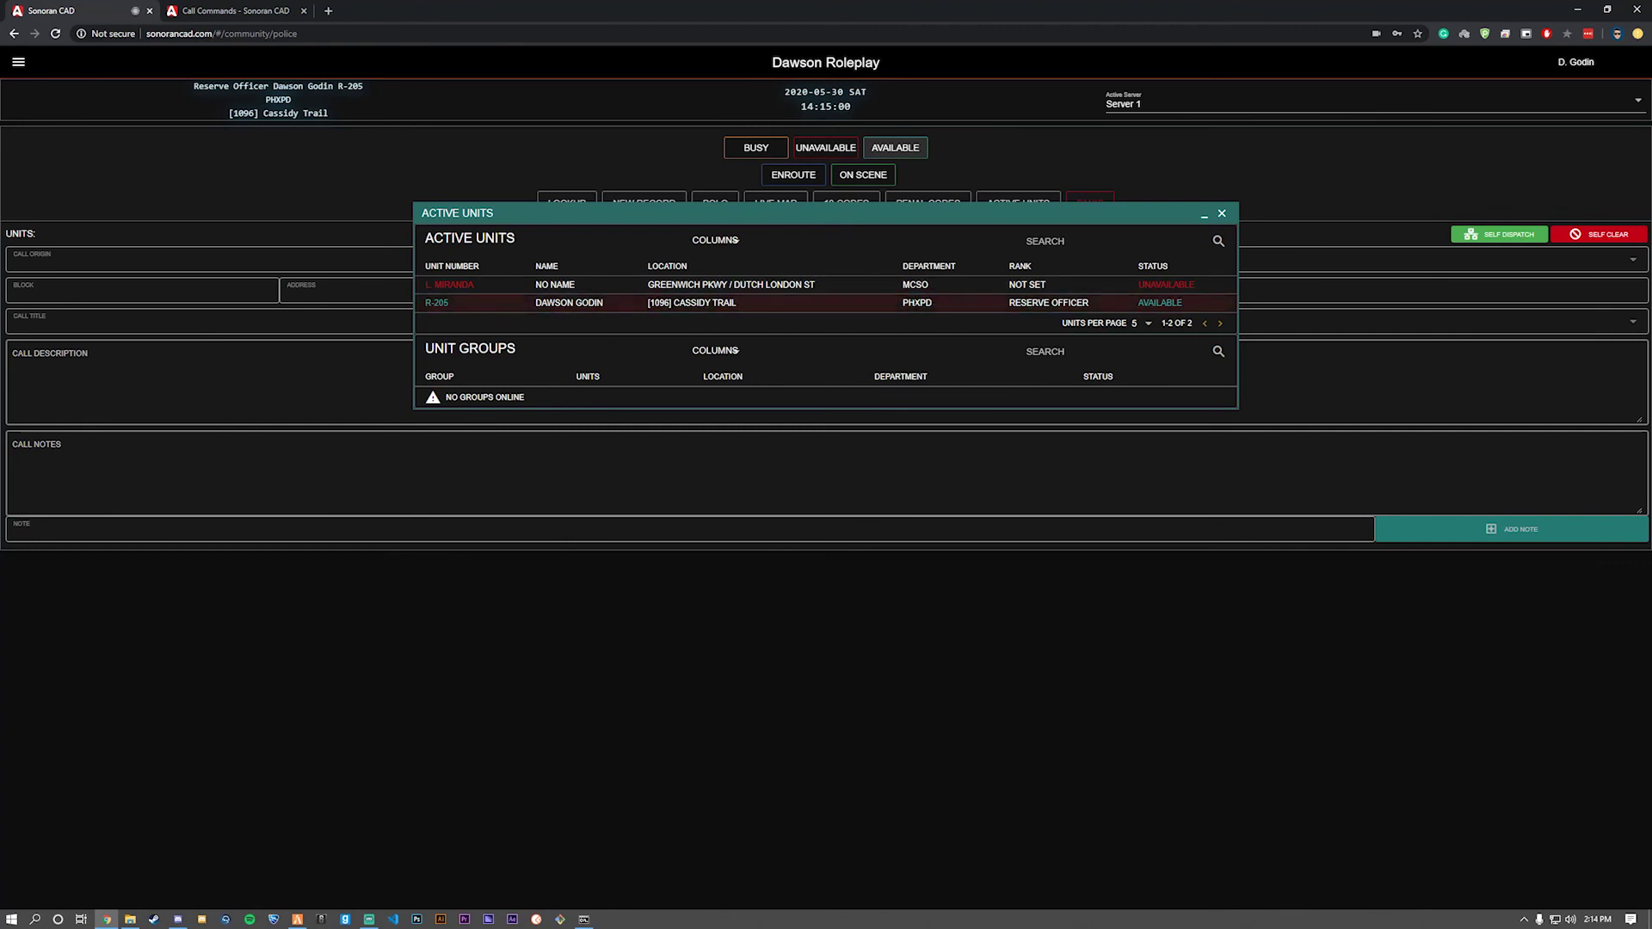
right_click(779, 298)
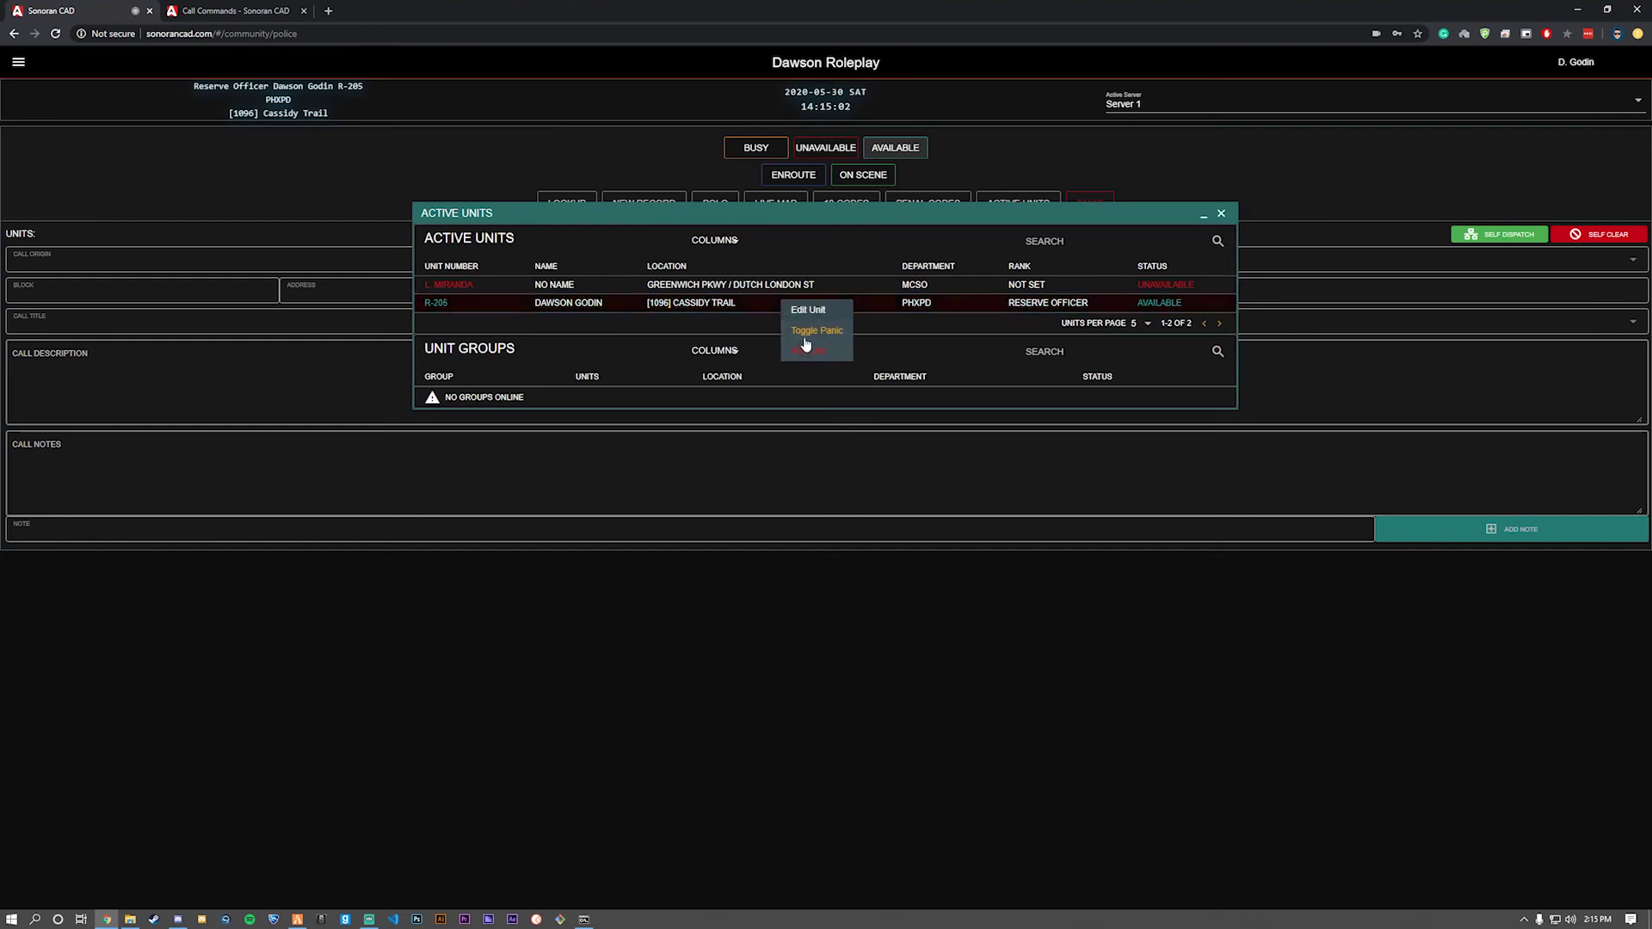
click(806, 334)
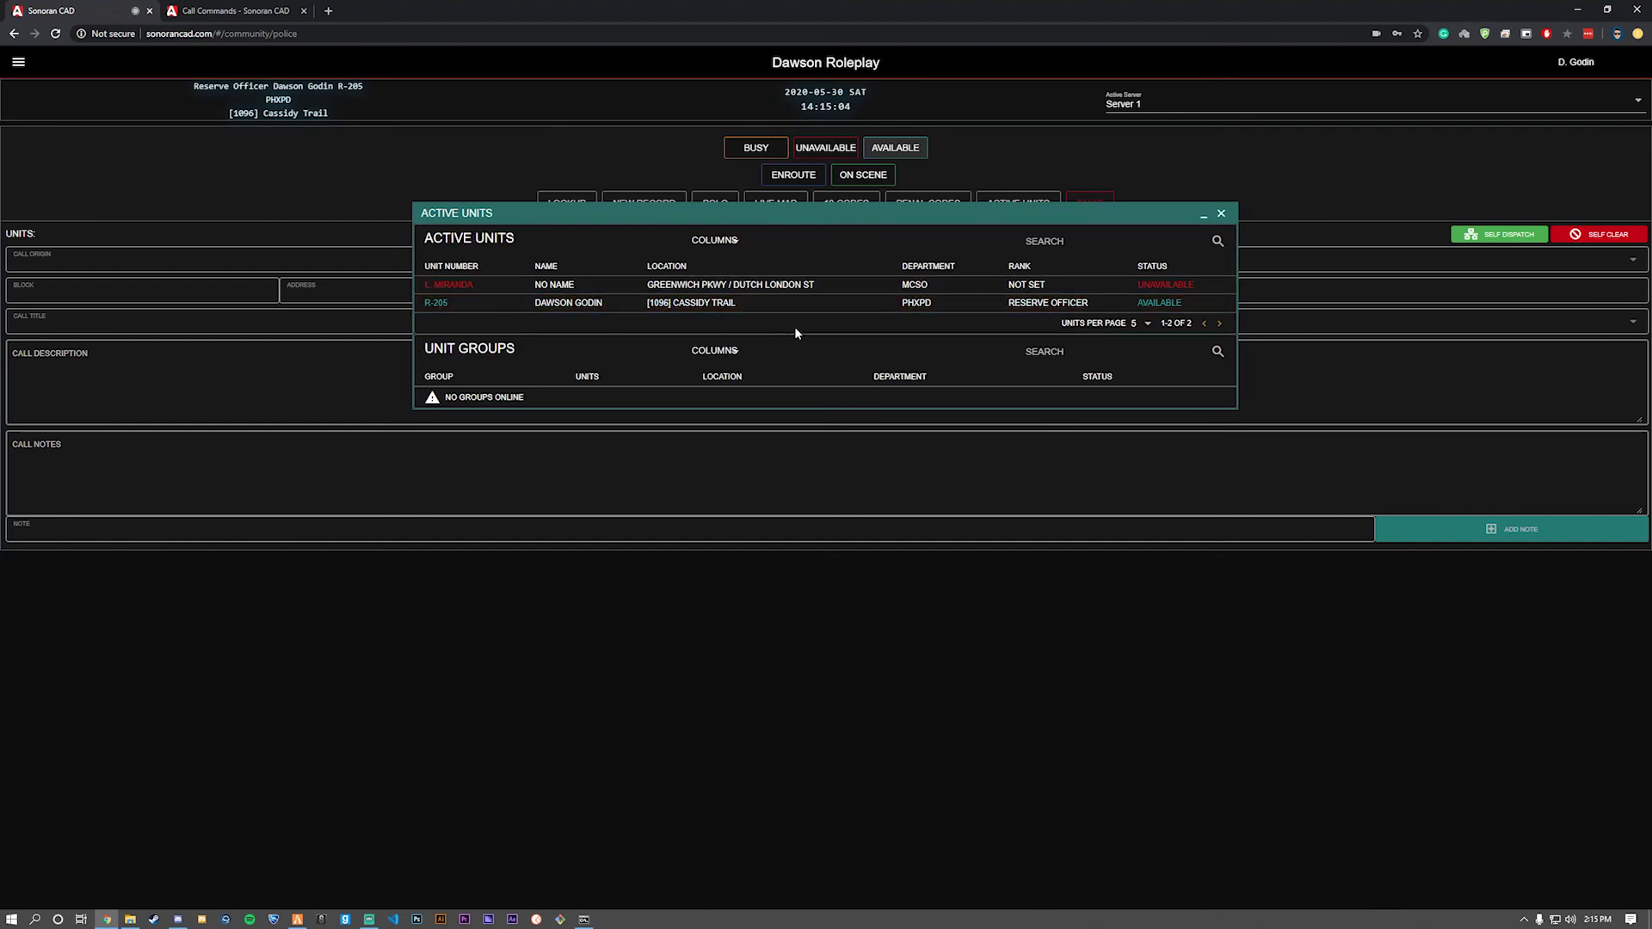